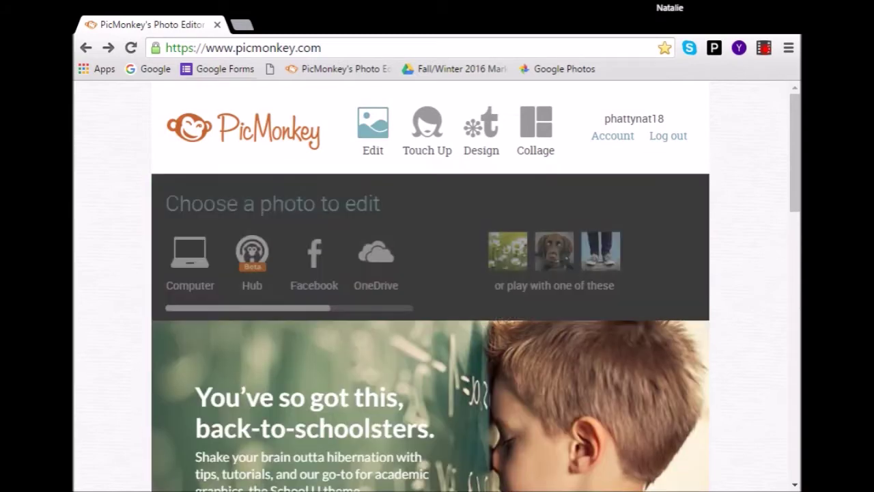
Preview the photo source choices for the Touch Up, Edit and Collage modes on the home page
mouse_move(427, 126)
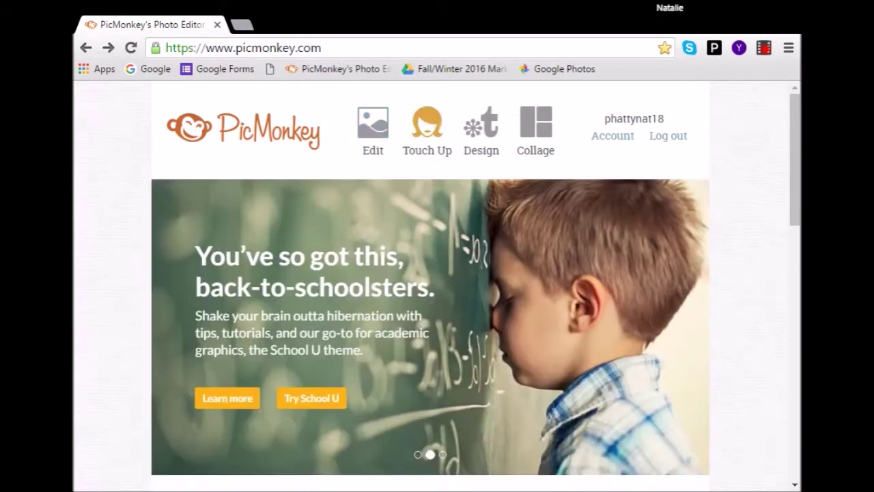
mouse_move(373, 126)
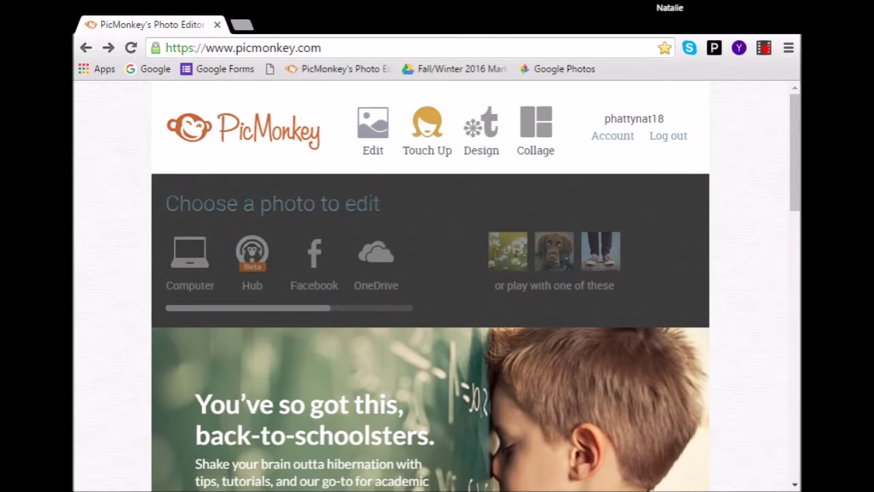
mouse_move(535, 126)
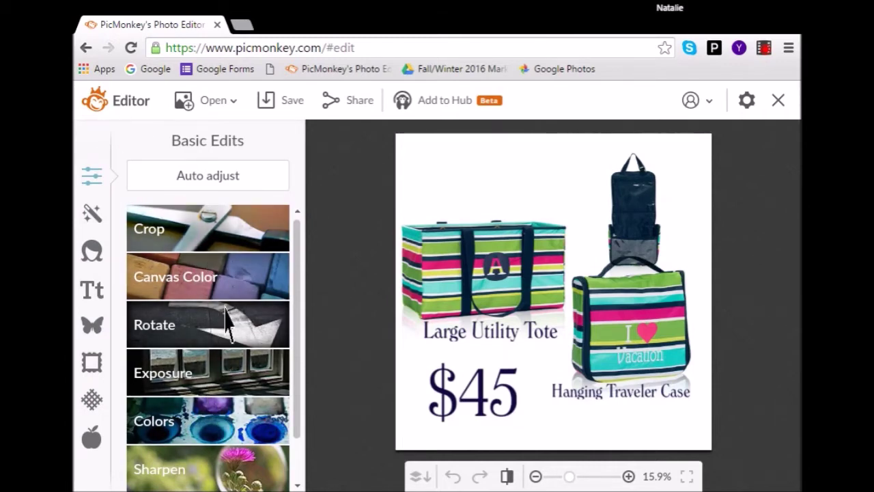
Look through the basic edits, from Canvas Color to Resize, and the available overlay categories
scroll(232, 375, "down", 1)
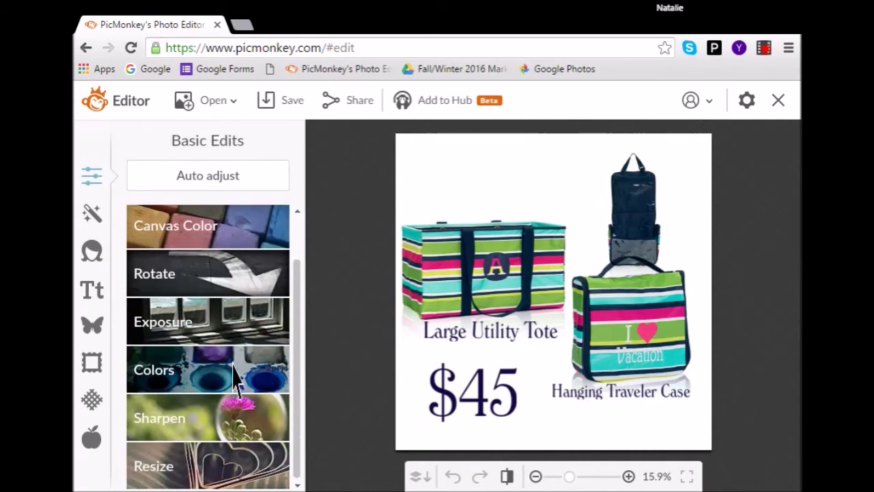
left_click(100, 334)
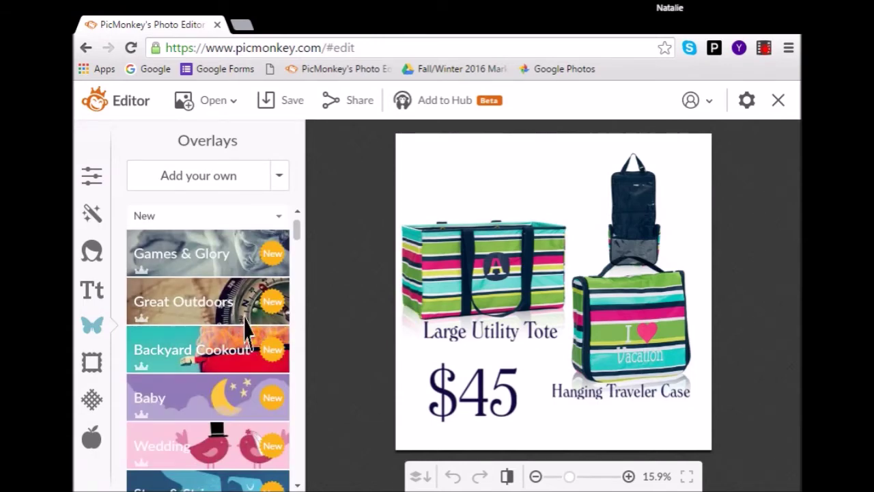
scroll(382, 328, "down", 3)
scroll(384, 335, "up", 4)
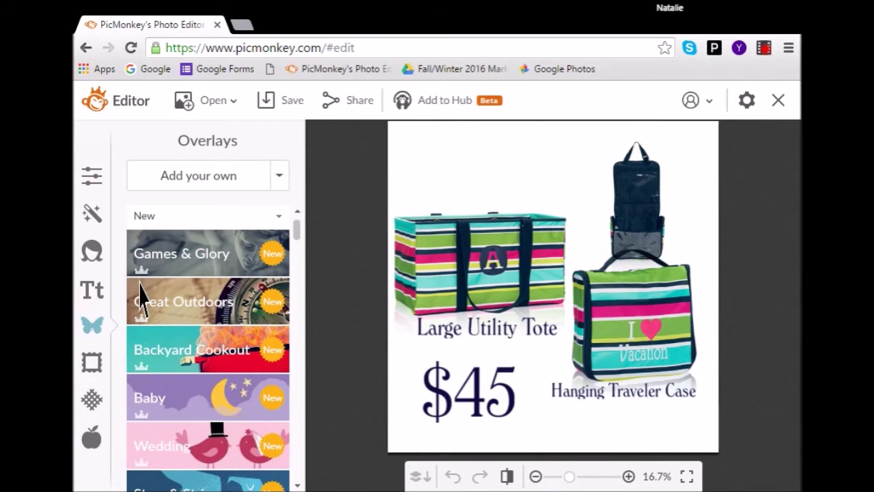
scroll(211, 365, "down", 5)
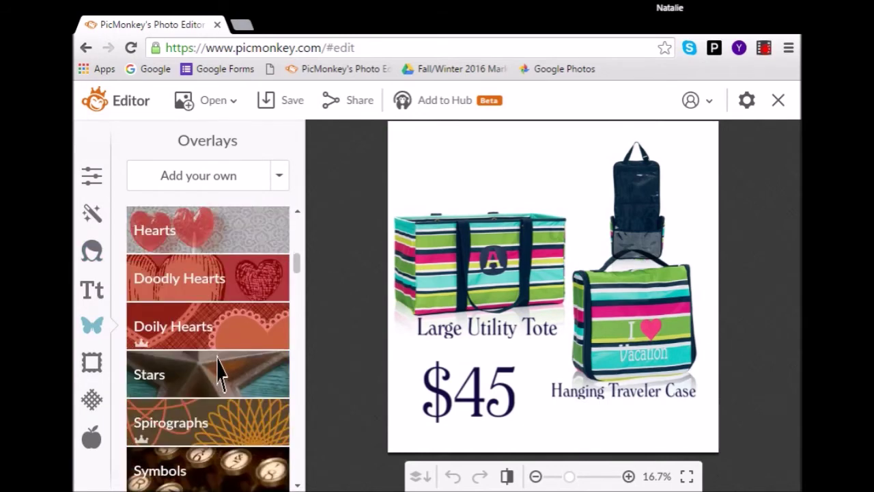
scroll(216, 370, "down", 2)
scroll(230, 379, "up", 7)
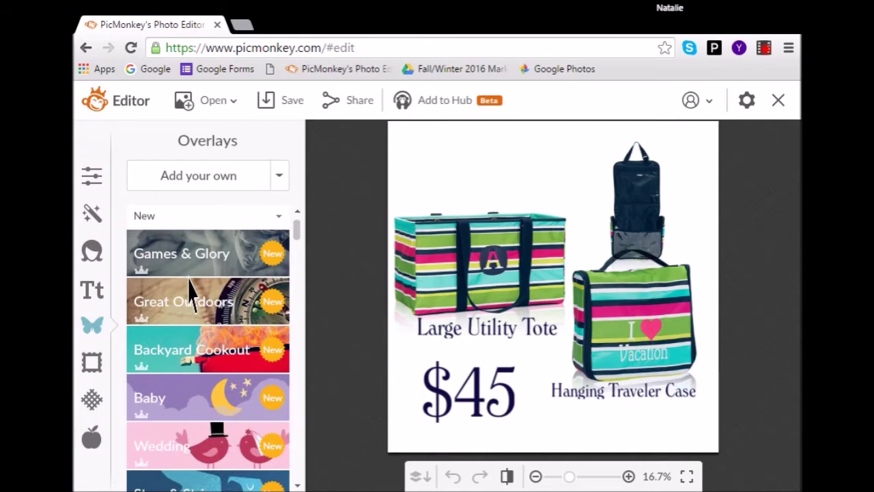
Revisit the basic edits and examine the photo effects, from Tried and True through the Black and White, Camera Look and Area groups
left_click(93, 182)
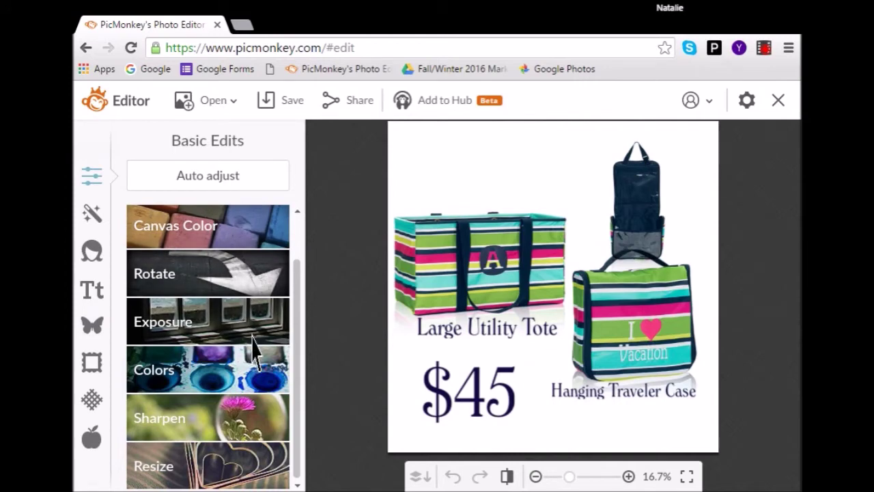
left_click(92, 220)
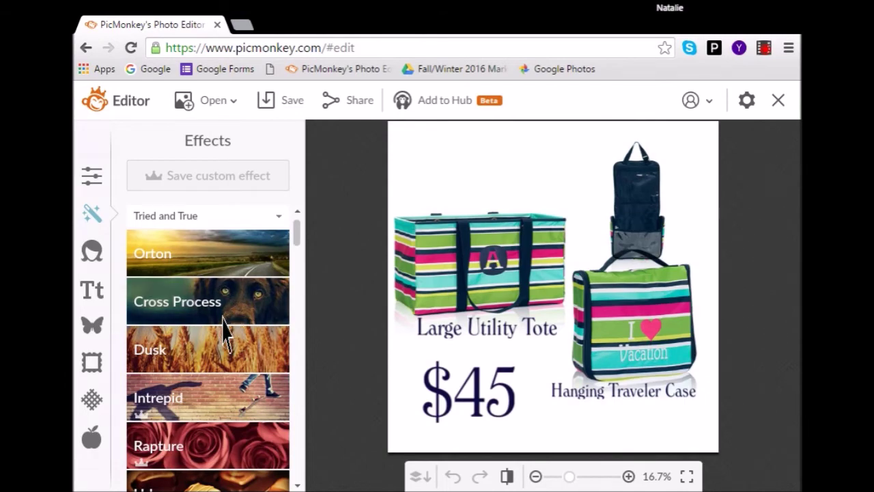
scroll(225, 331, "down", 3)
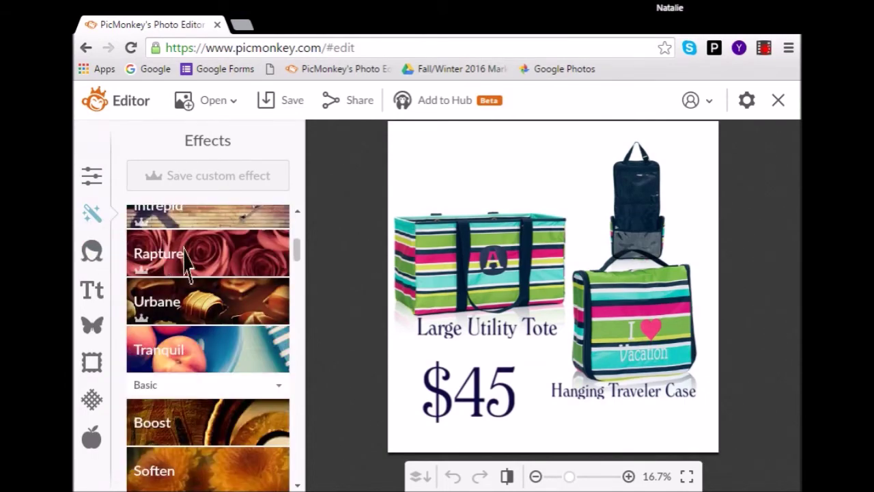
scroll(240, 300, "down", 5)
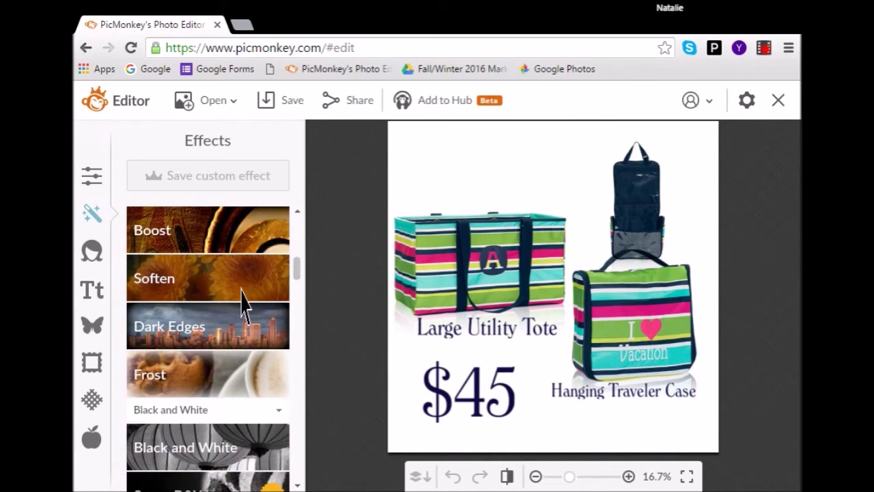
scroll(242, 304, "down", 2)
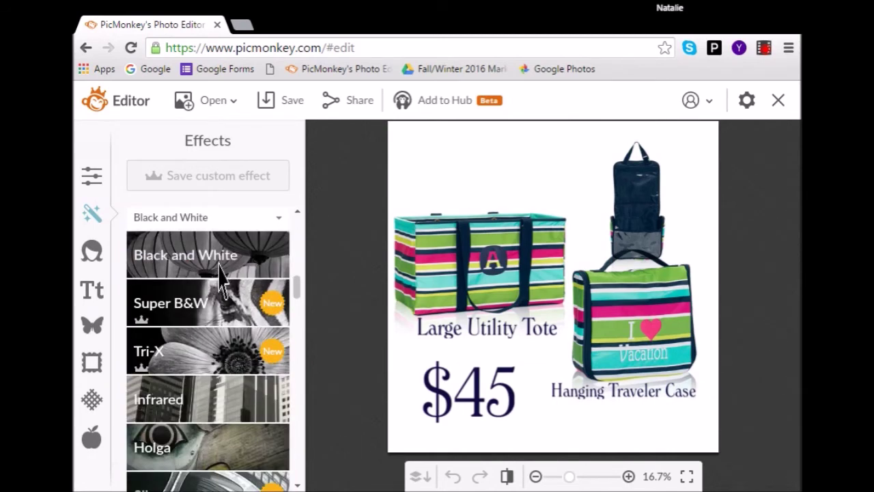
scroll(220, 321, "down", 3)
scroll(220, 321, "down", 3)
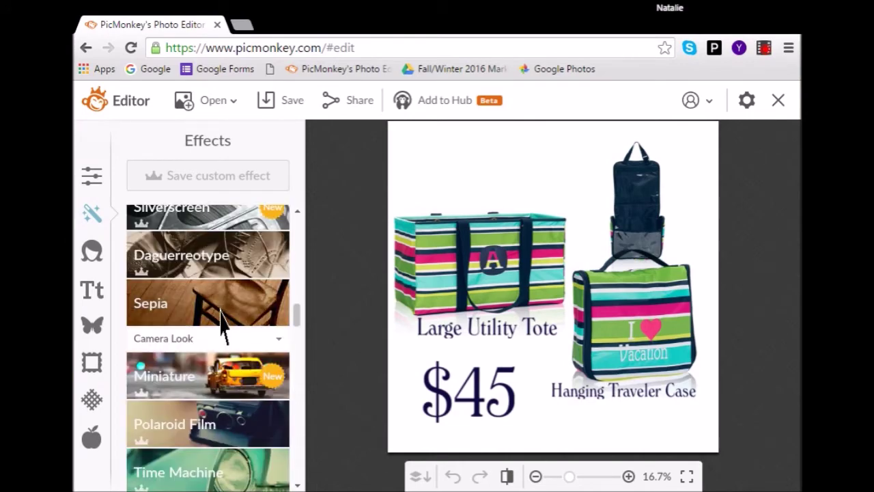
scroll(219, 321, "down", 1)
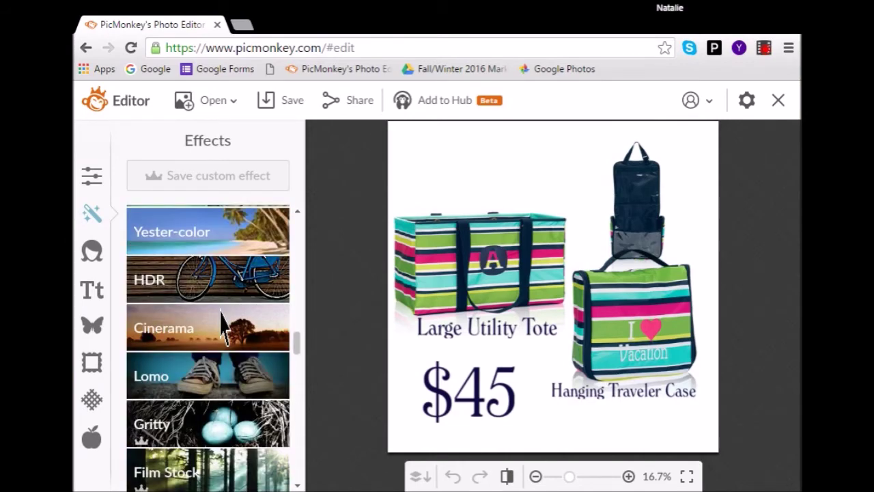
scroll(220, 328, "down", 8)
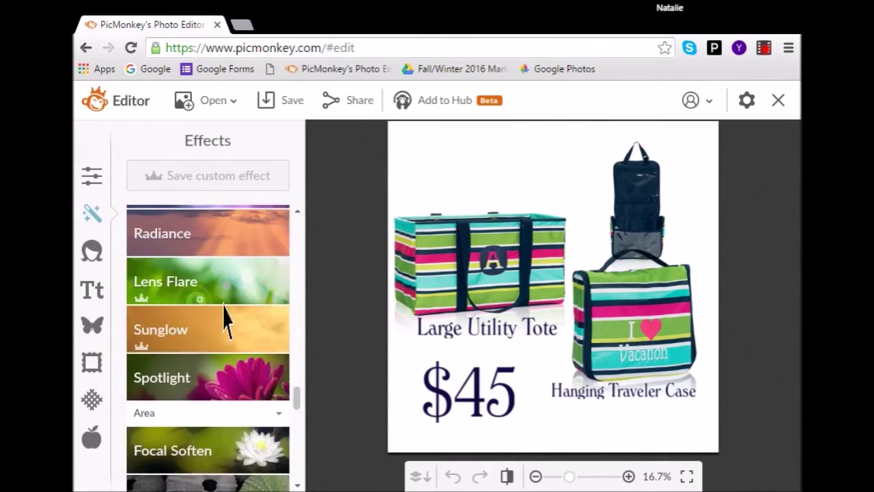
scroll(225, 321, "up", 8)
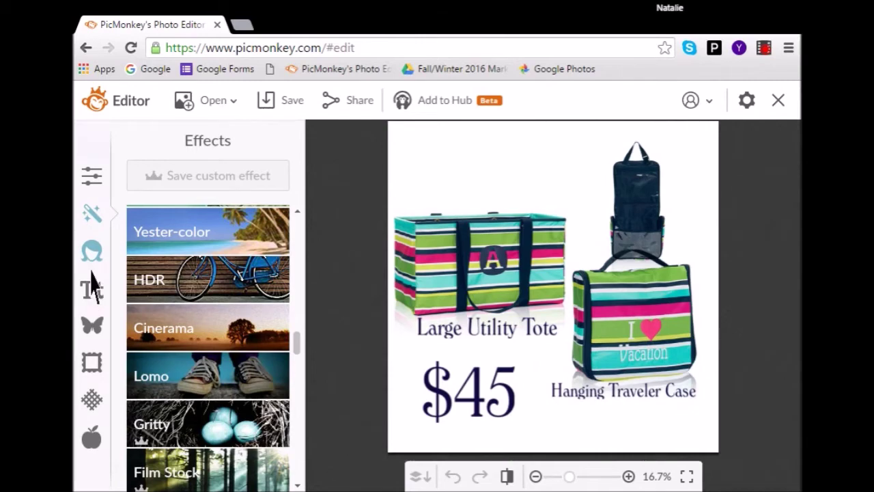
Examine the Touch Up tools for skin, mouth and eyes
left_click(95, 264)
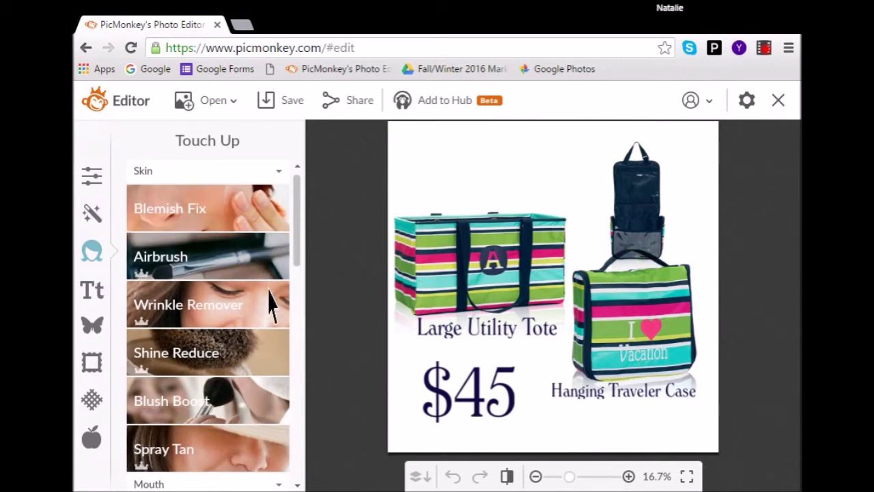
scroll(271, 300, "down", 2)
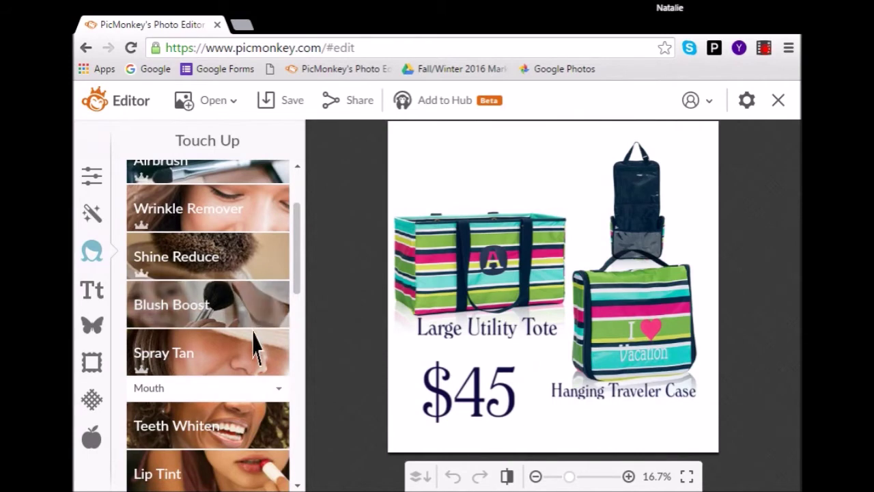
scroll(252, 349, "down", 6)
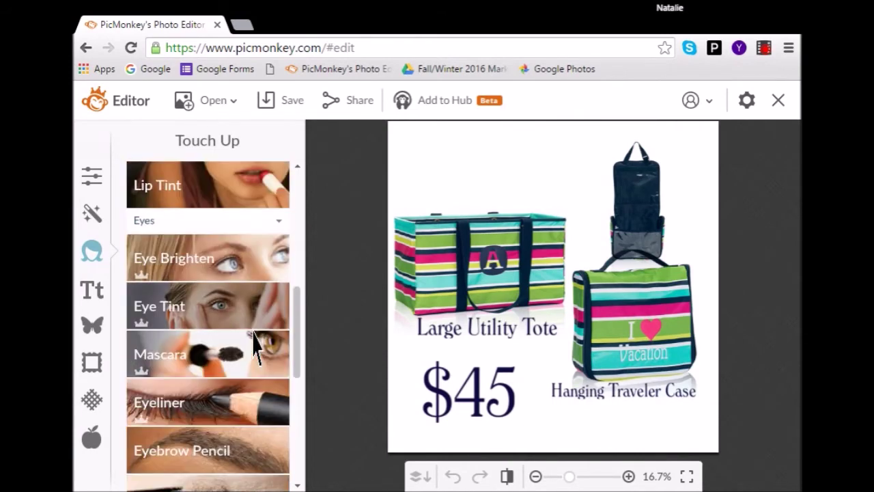
scroll(253, 348, "up", 8)
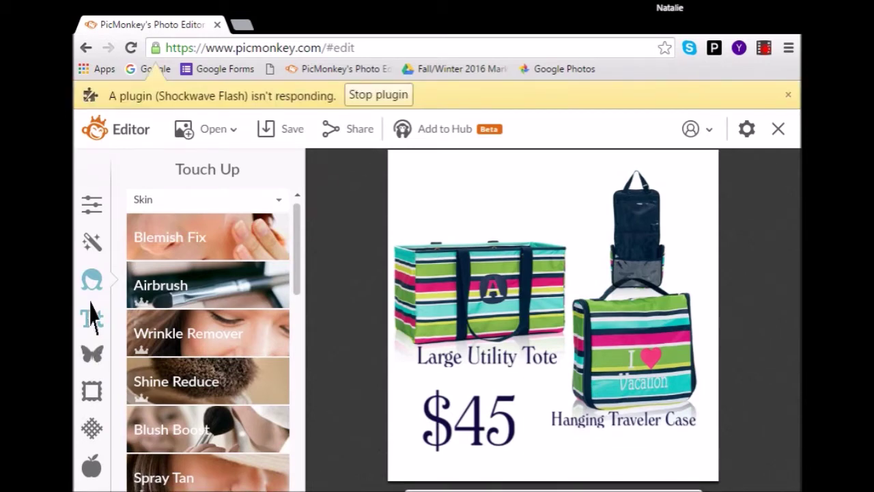
Examine the built-in text fonts, covering the recent, sans serif and serif groups
left_click(91, 313)
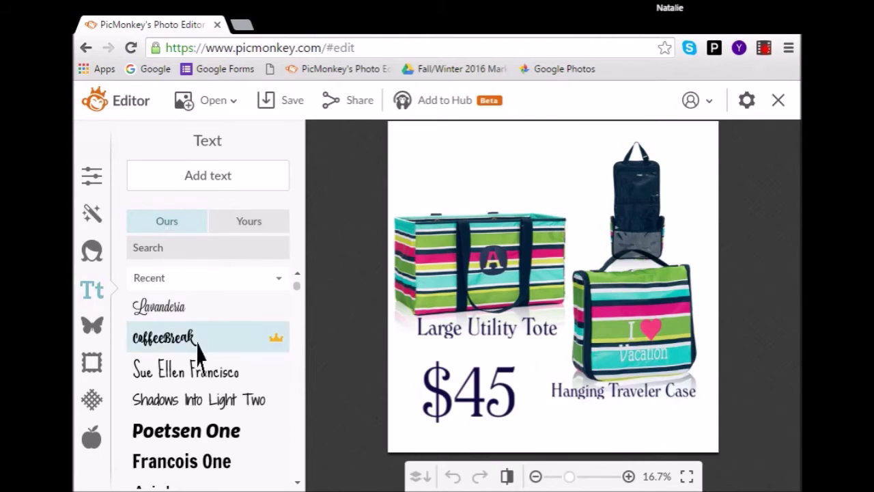
scroll(198, 356, "down", 1)
scroll(201, 358, "down", 6)
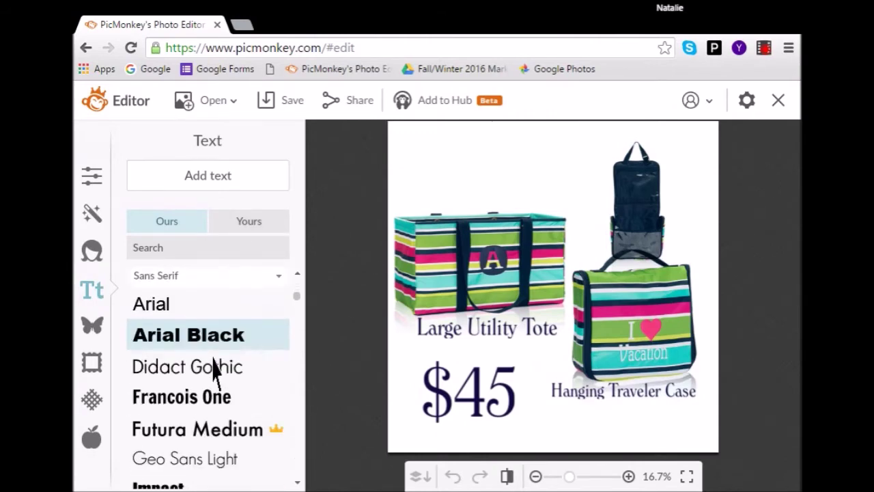
scroll(192, 407, "down", 5)
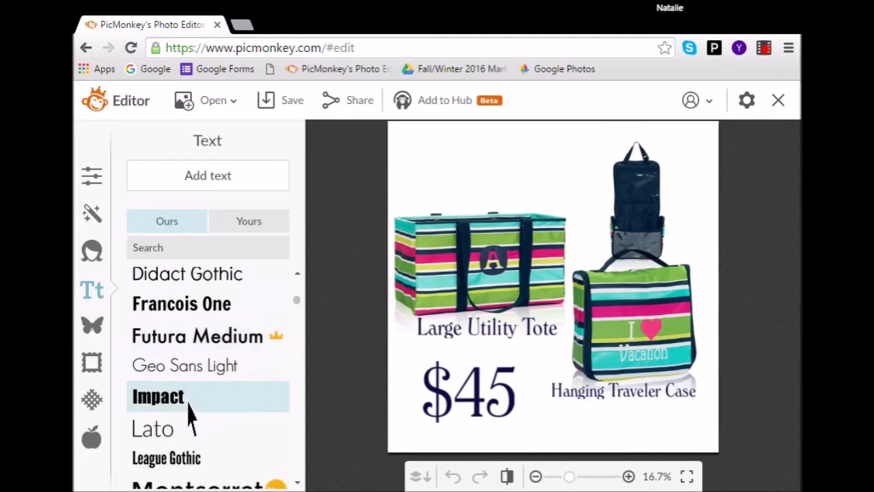
scroll(194, 406, "down", 8)
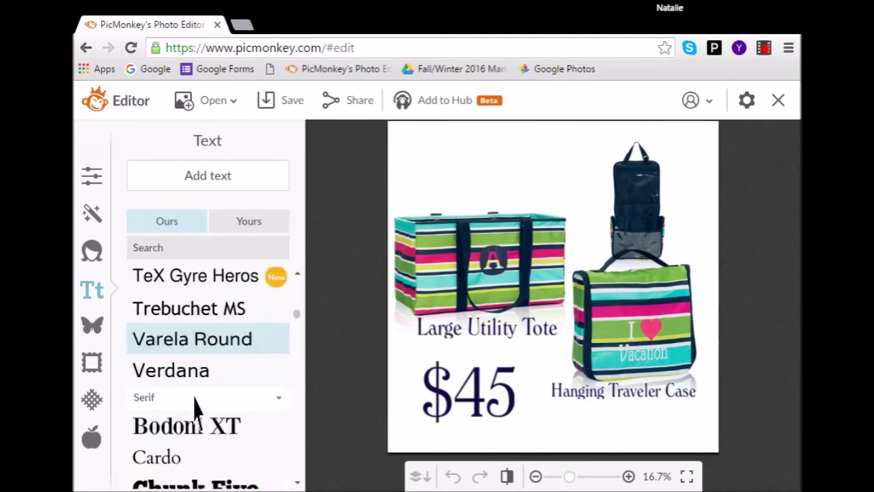
scroll(198, 402, "down", 2)
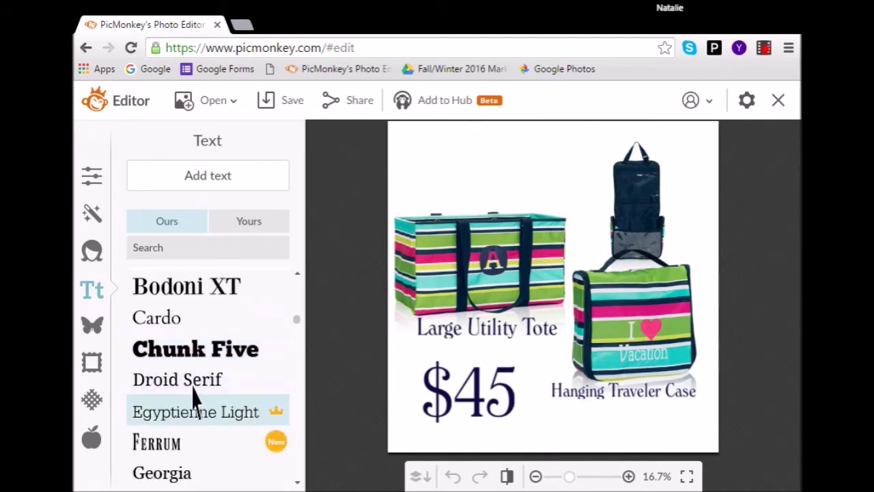
scroll(194, 389, "up", 4)
scroll(194, 390, "up", 1)
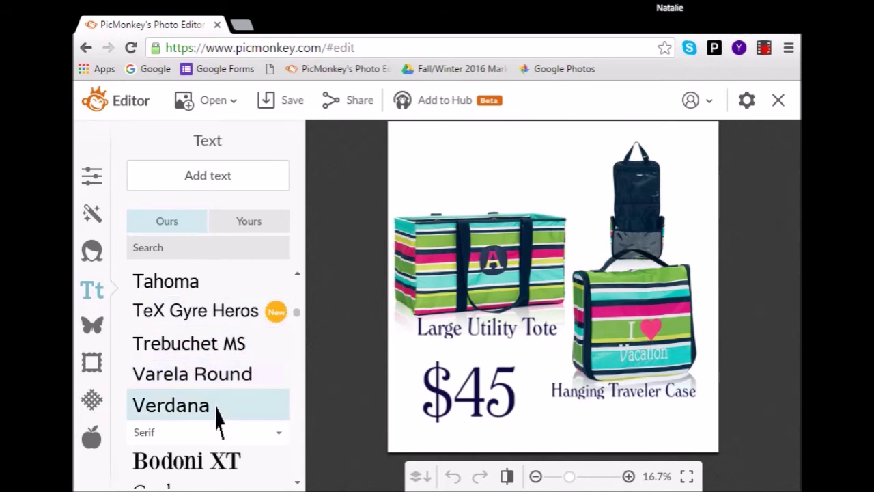
scroll(228, 382, "down", 5)
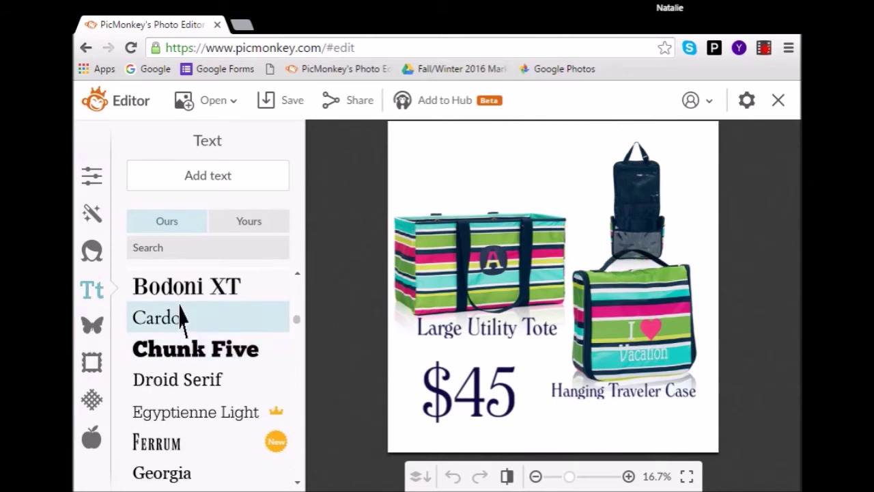
Examine the overlay categories from the new themes through Hearts, Symbols and Nautical to the People Toppers and Whimsy groups
left_click(97, 335)
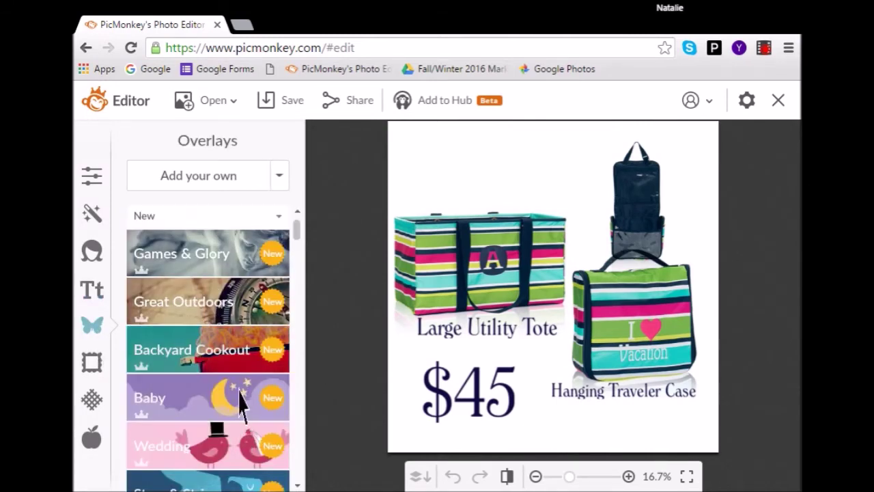
scroll(215, 399, "down", 10)
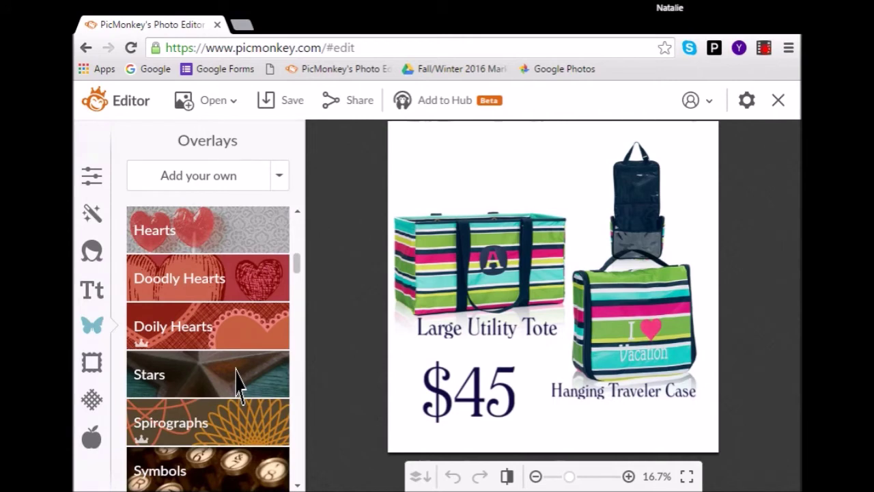
scroll(225, 336, "down", 2)
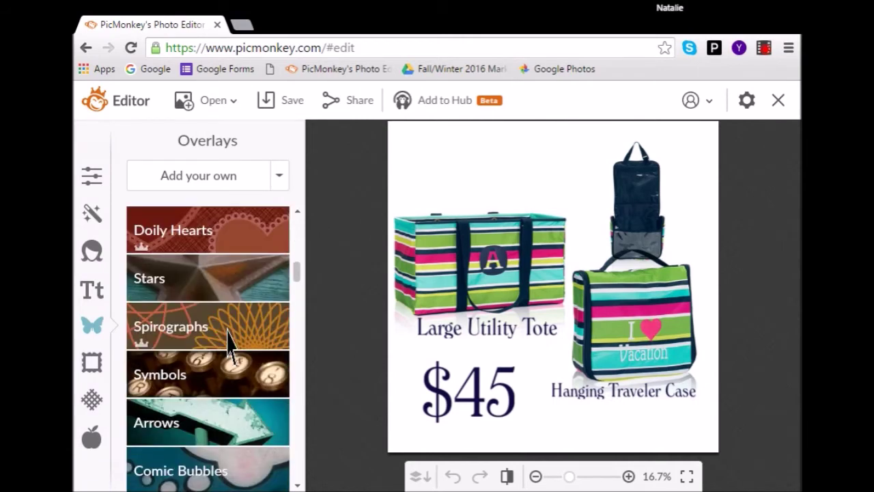
scroll(228, 344, "down", 2)
scroll(229, 345, "down", 2)
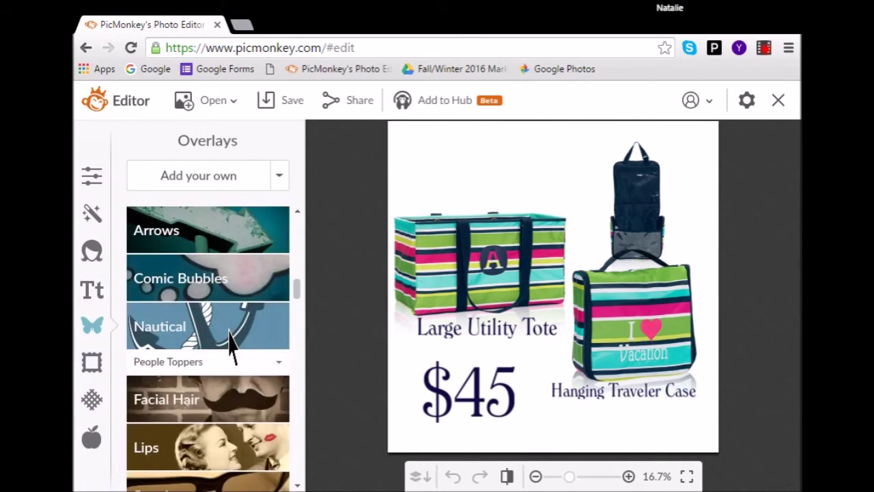
scroll(232, 348, "down", 3)
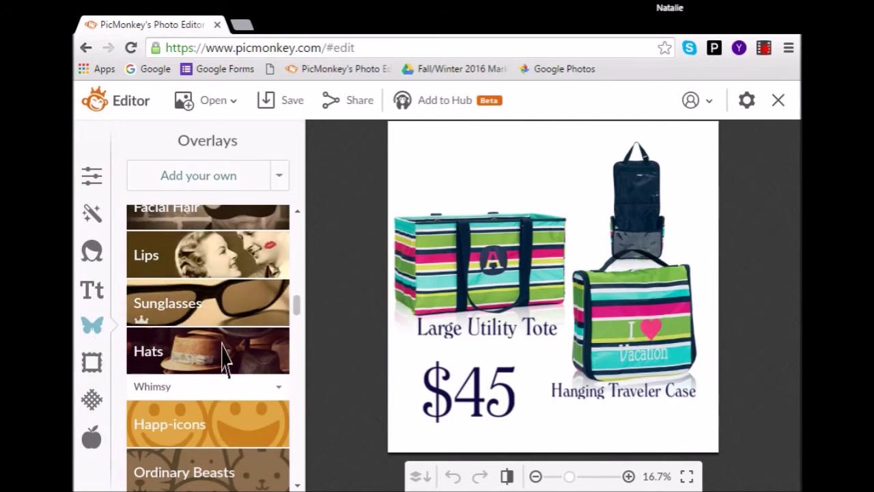
scroll(152, 356, "up", 2)
scroll(92, 371, "up", 4)
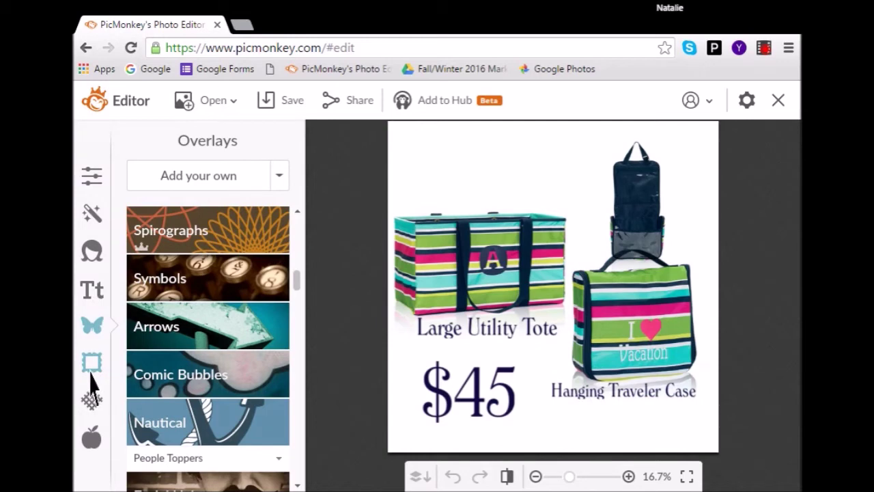
Start a Simple Edge frame around the photo and sample the pink from the tote's stripes as its outer color
left_click(90, 369)
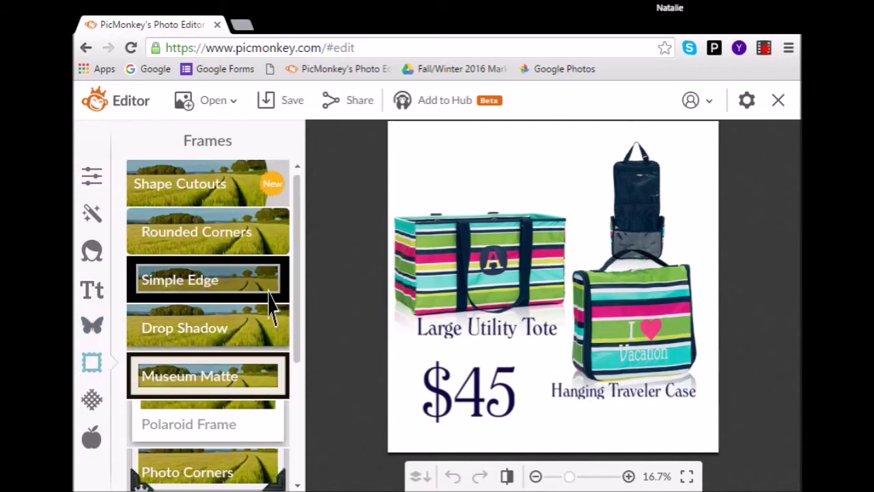
scroll(236, 328, "down", 3)
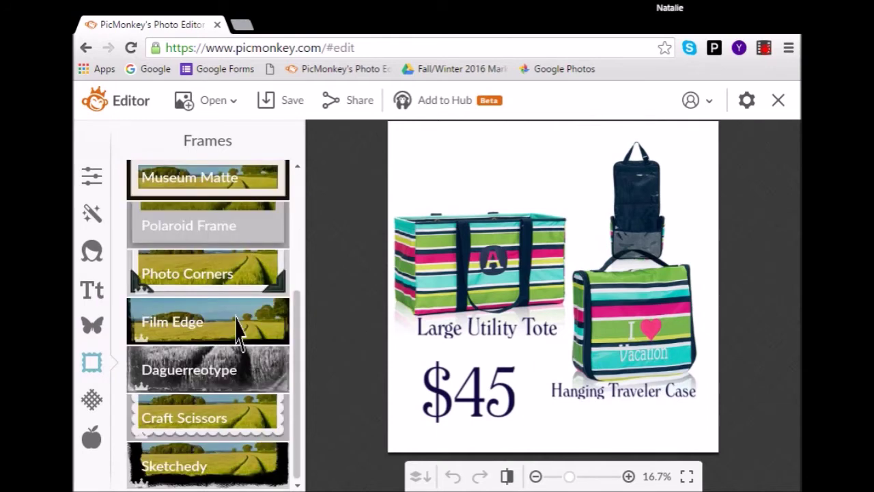
scroll(254, 389, "up", 3)
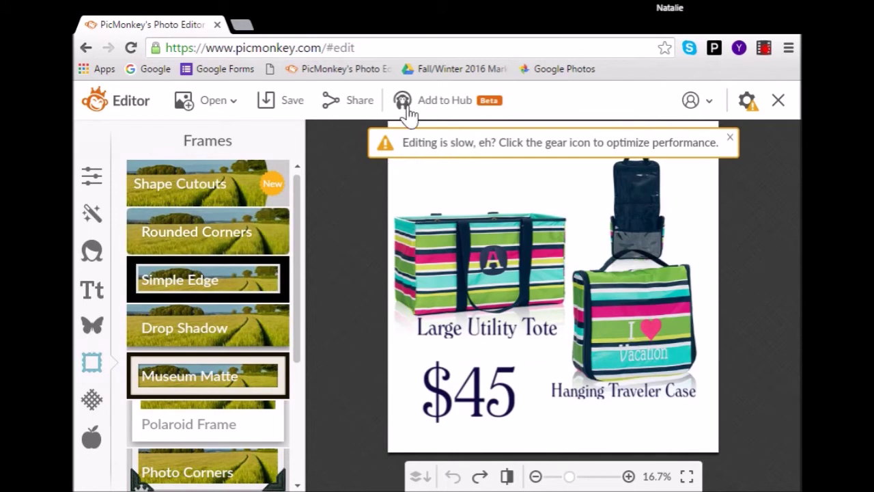
scroll(190, 279, "down", 1)
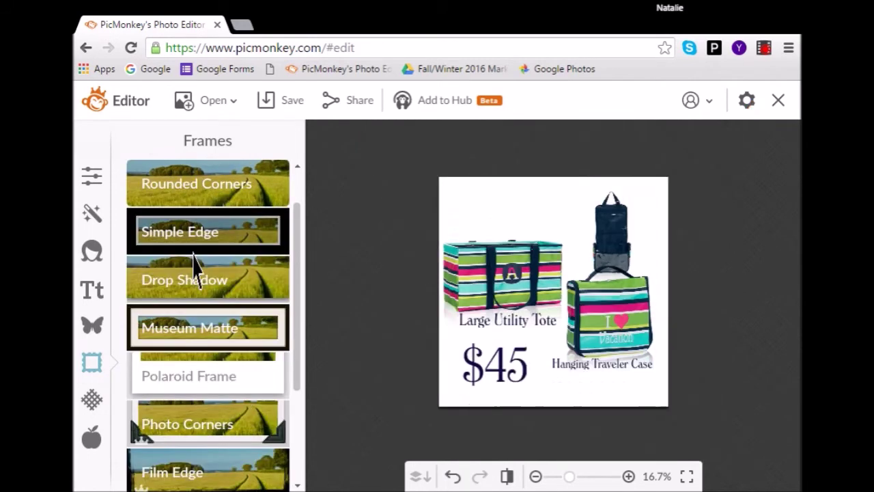
left_click(193, 252)
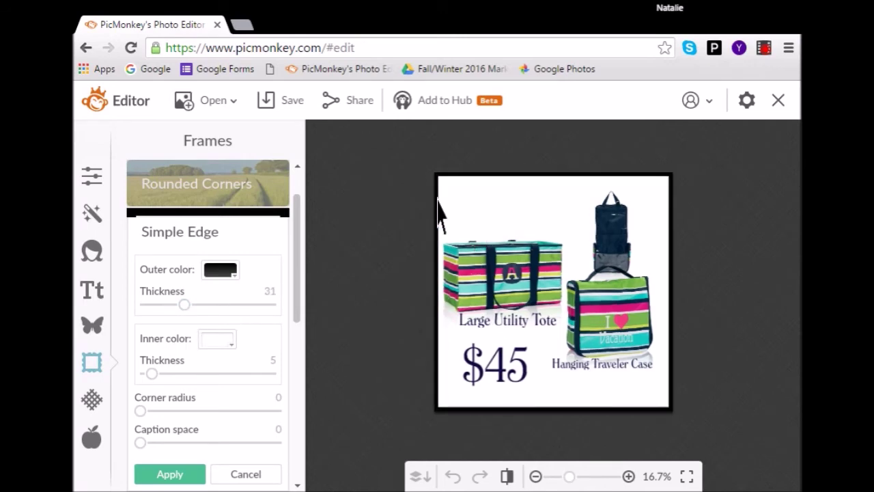
left_click(221, 270)
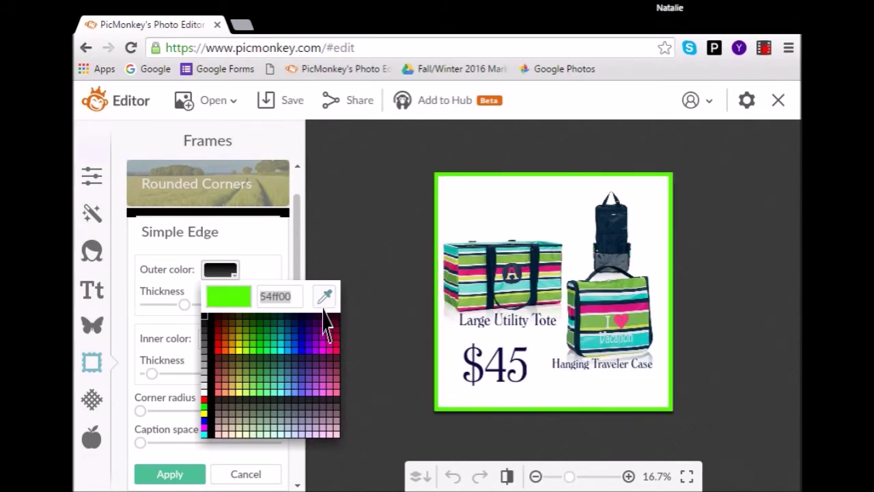
left_click(324, 296)
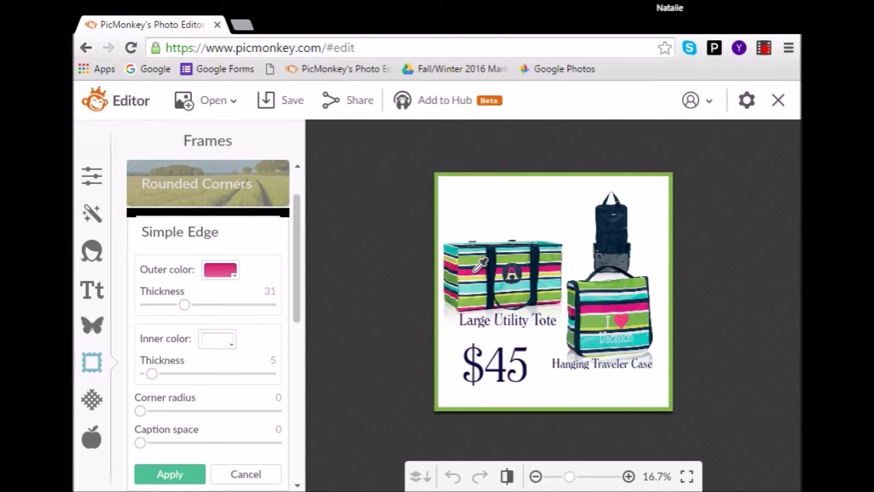
left_click(477, 269)
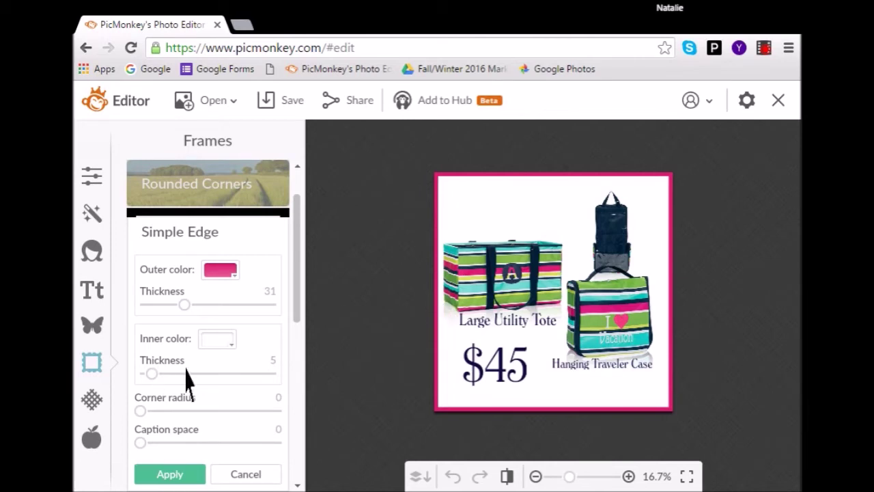
Set the Simple Edge frame's inner color to green and its inner thickness to 2
left_click_drag(151, 374, 137, 375)
left_click(218, 340)
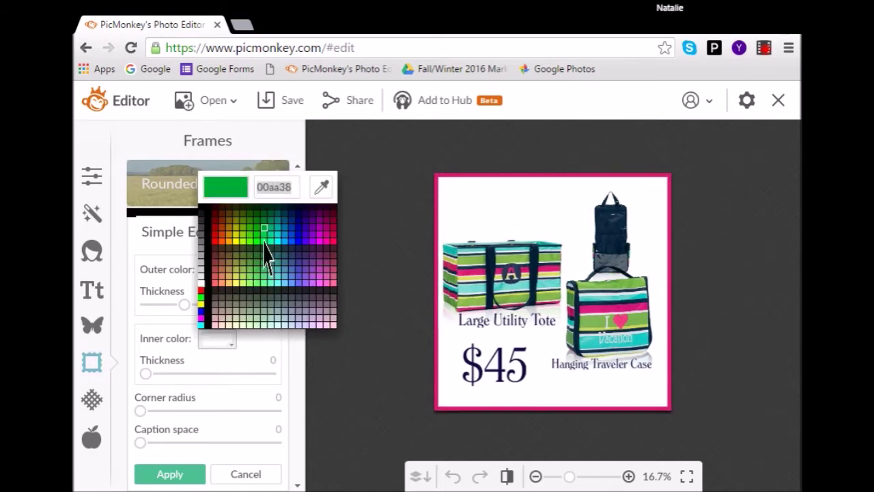
left_click(180, 396)
left_click_drag(180, 387, 146, 375)
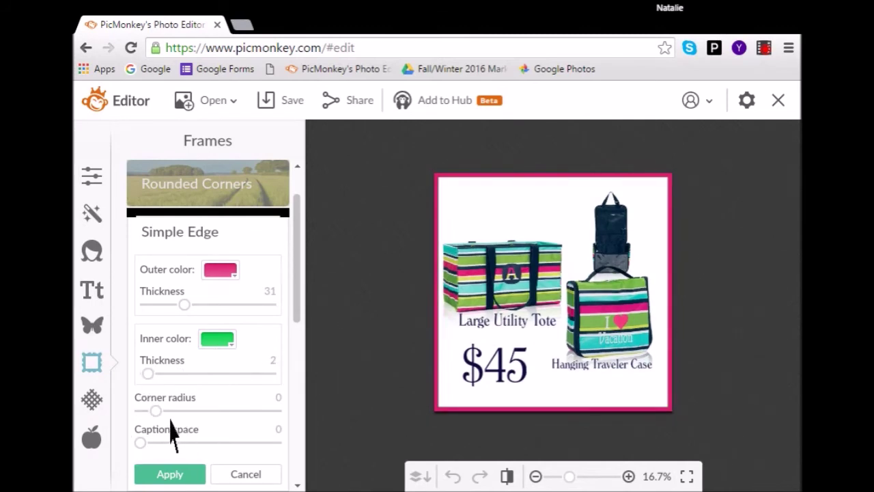
Return the frame's corner radius to 0 after trying rounded corners, and apply the frame with a caption space of 266
left_click_drag(172, 418, 178, 418)
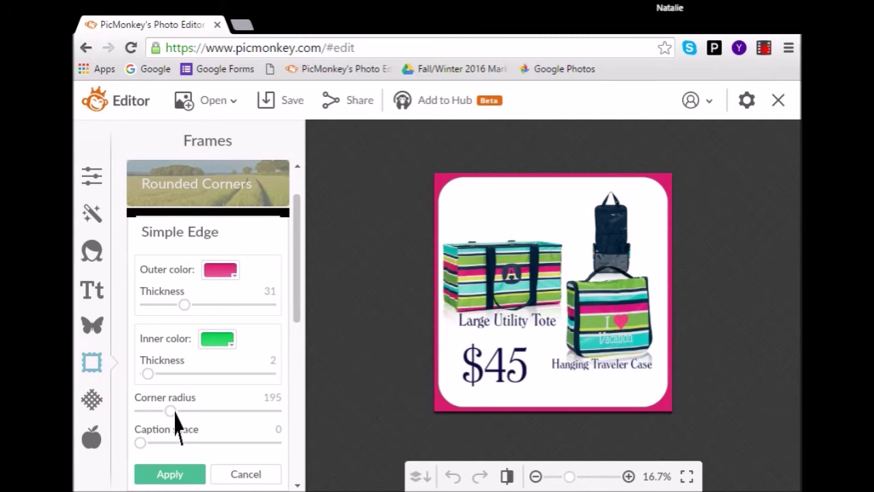
left_click(137, 417)
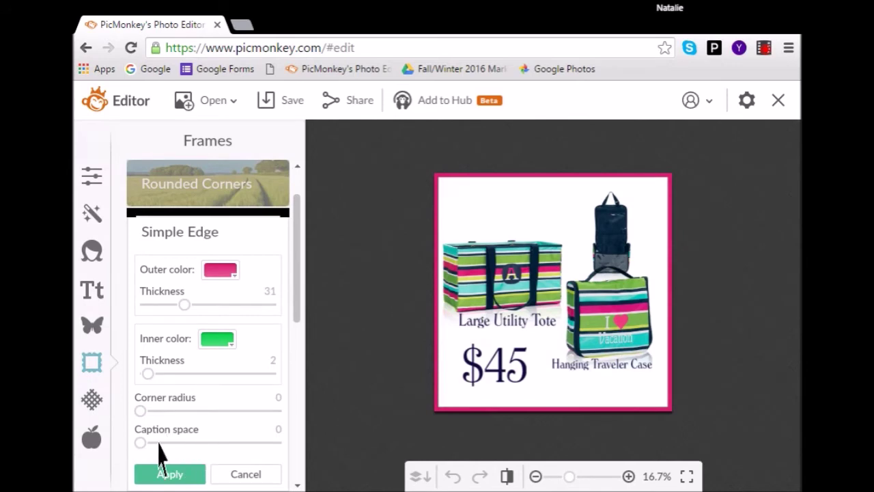
left_click(188, 442)
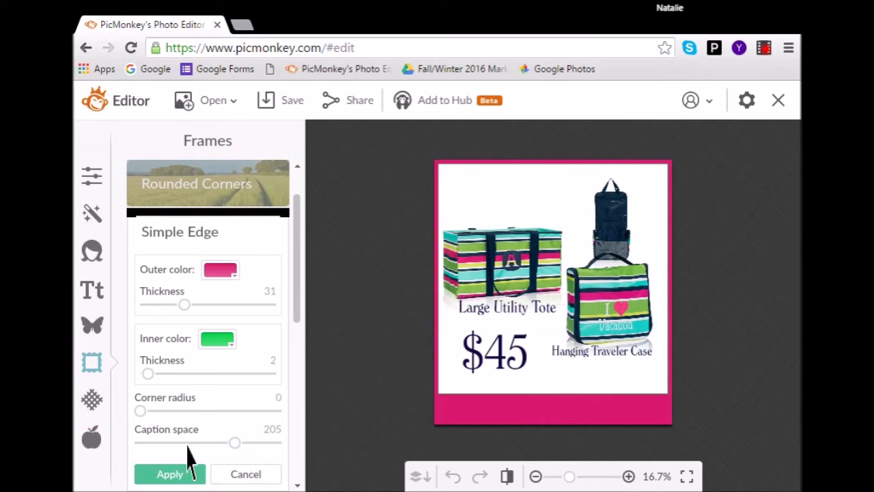
left_click(262, 443)
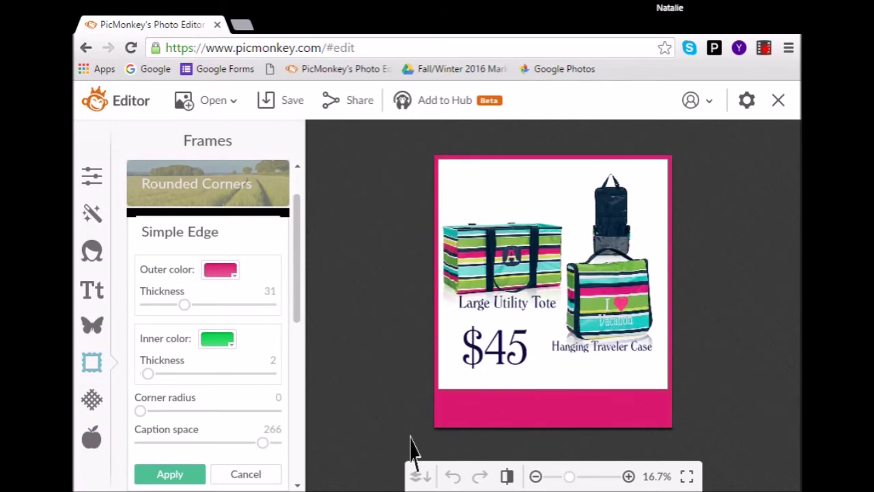
left_click(170, 474)
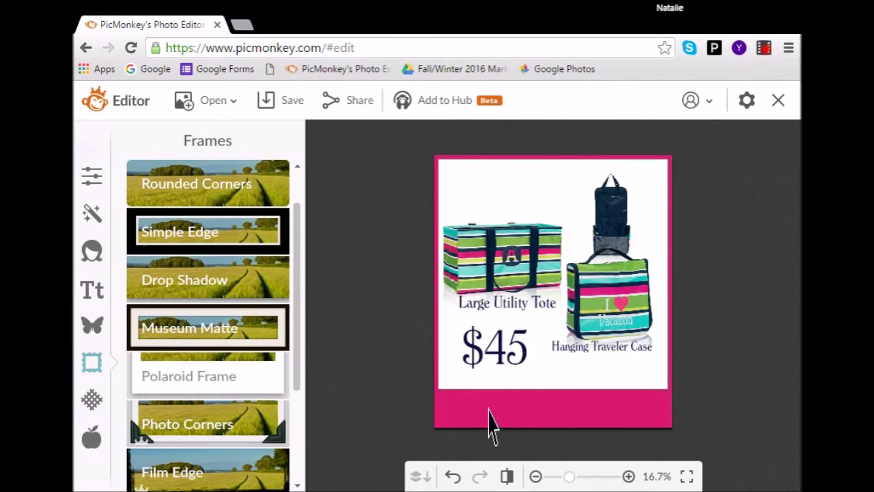
Examine the overlay categories from Symbols and People Toppers through the Whimsy, Elements and Scrapbooky groups
left_click(96, 328)
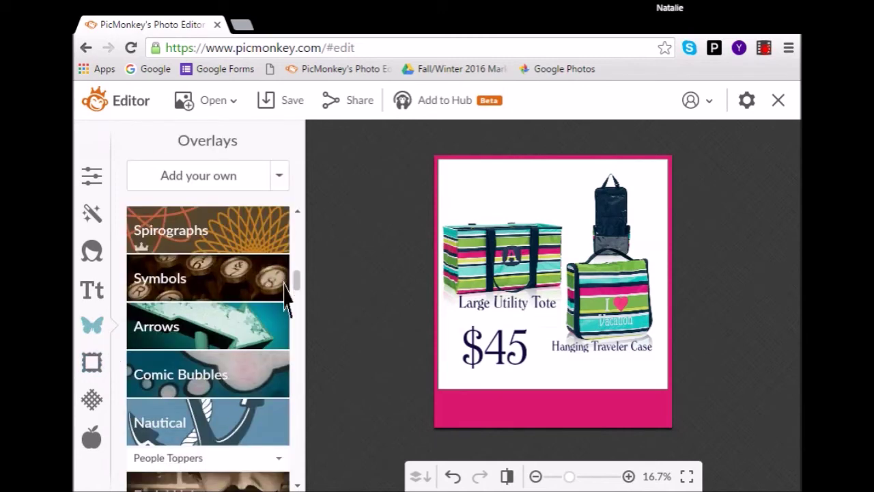
scroll(254, 361, "down", 2)
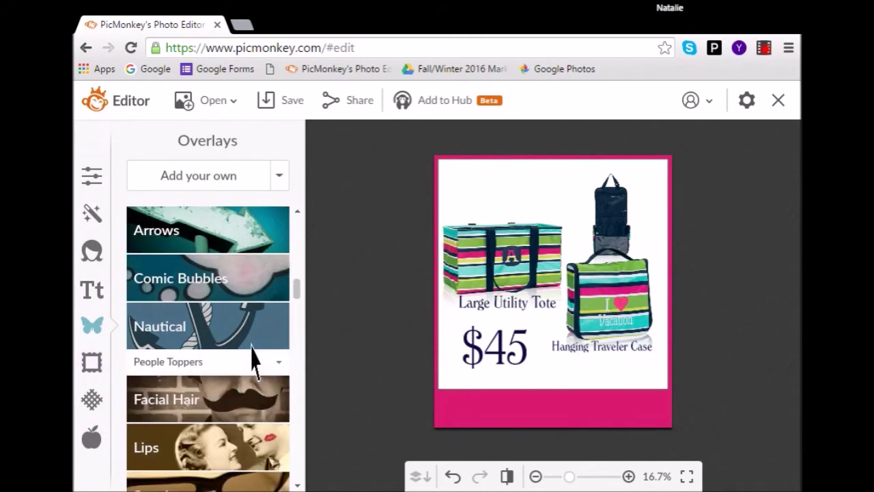
scroll(251, 362, "down", 4)
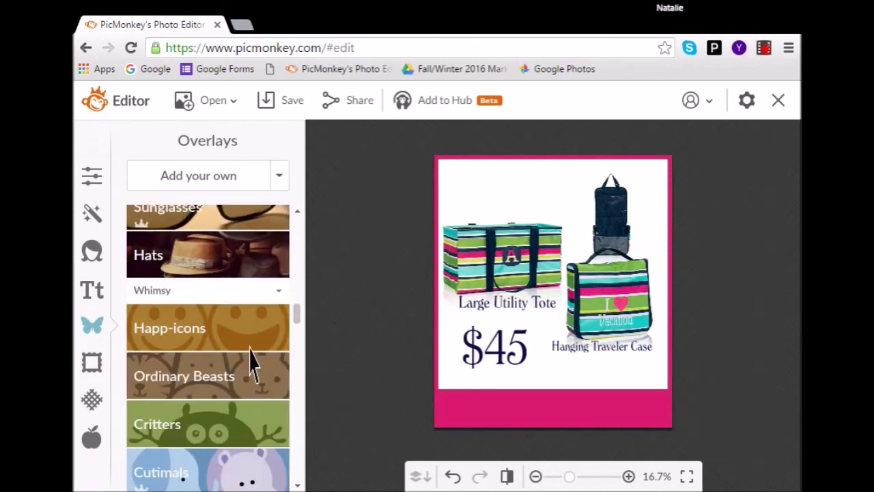
scroll(213, 382, "down", 3)
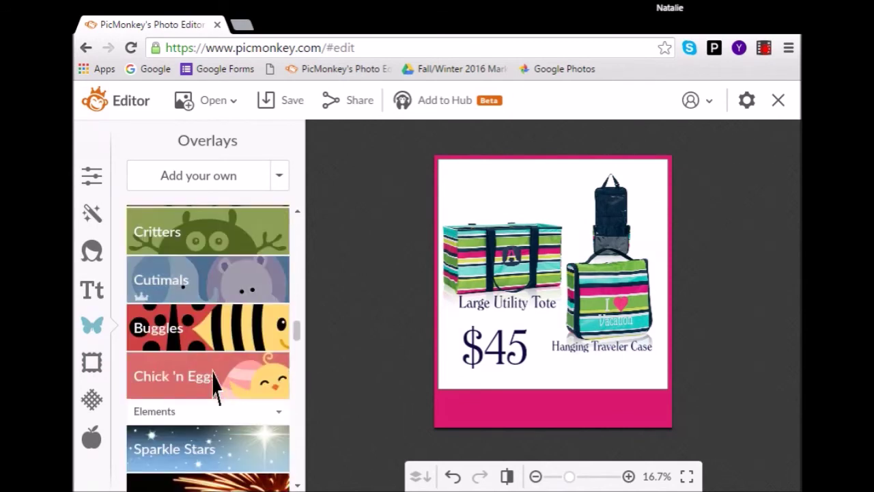
scroll(273, 374, "down", 2)
scroll(266, 374, "down", 2)
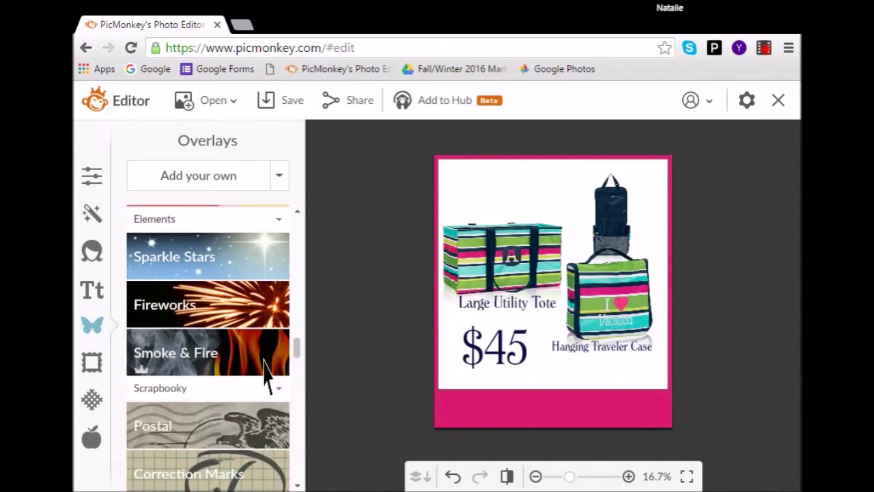
scroll(266, 375, "down", 8)
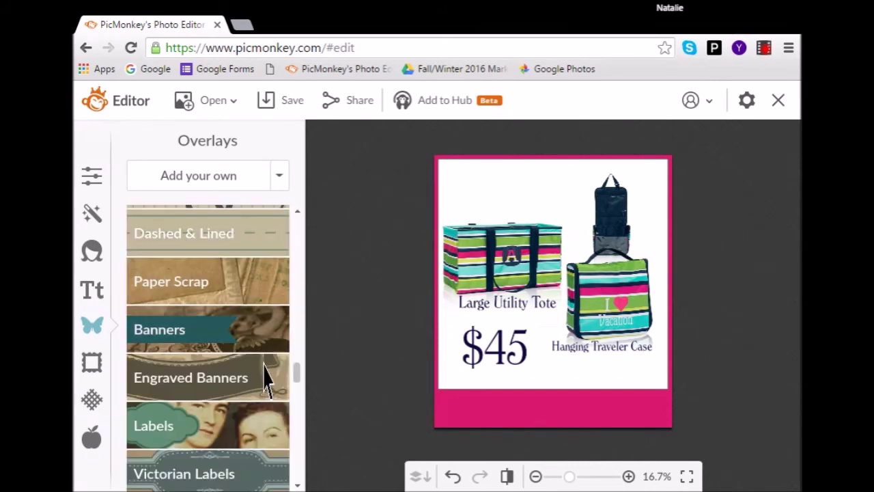
scroll(244, 361, "down", 6)
scroll(246, 366, "up", 6)
scroll(249, 365, "up", 10)
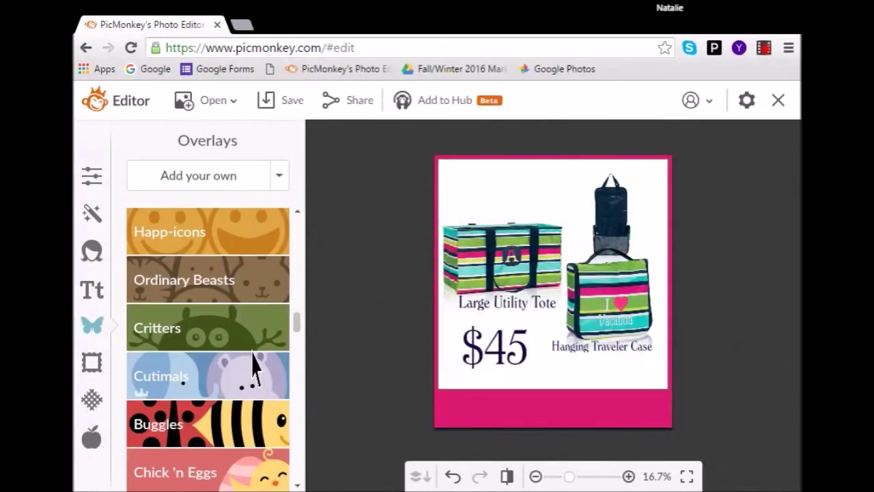
scroll(259, 369, "down", 2)
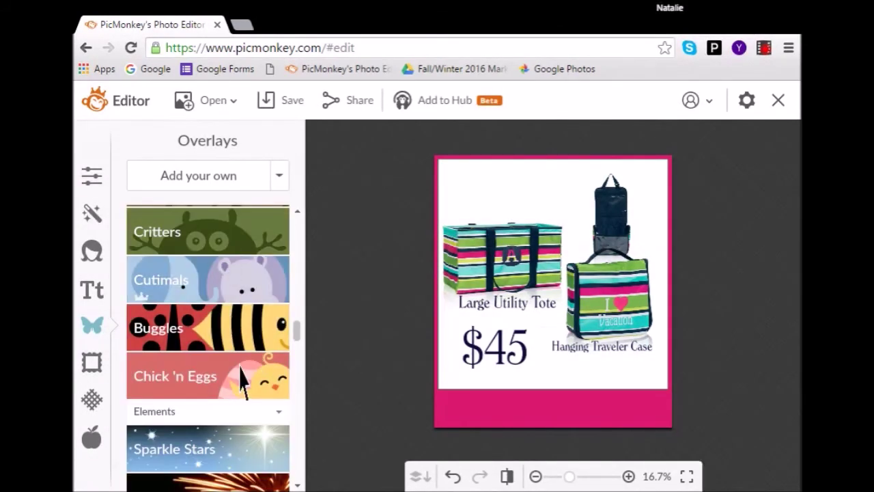
scroll(225, 365, "up", 2)
scroll(228, 368, "down", 2)
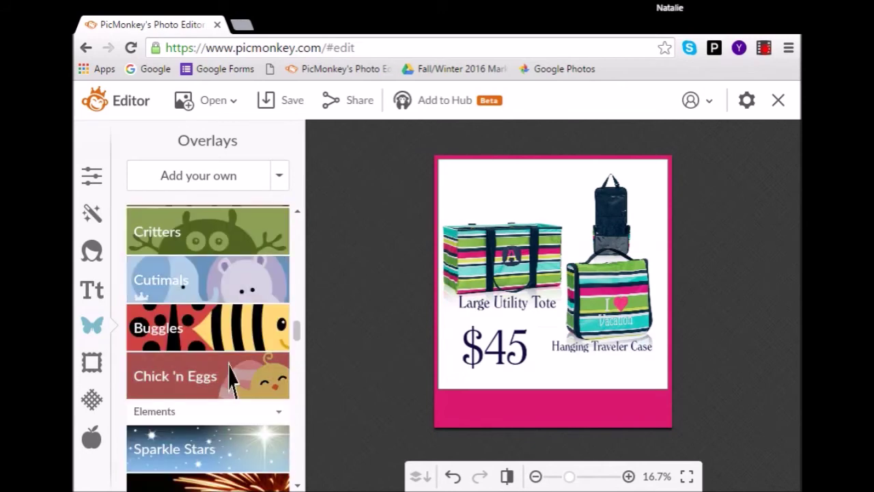
scroll(232, 376, "up", 4)
scroll(232, 375, "up", 10)
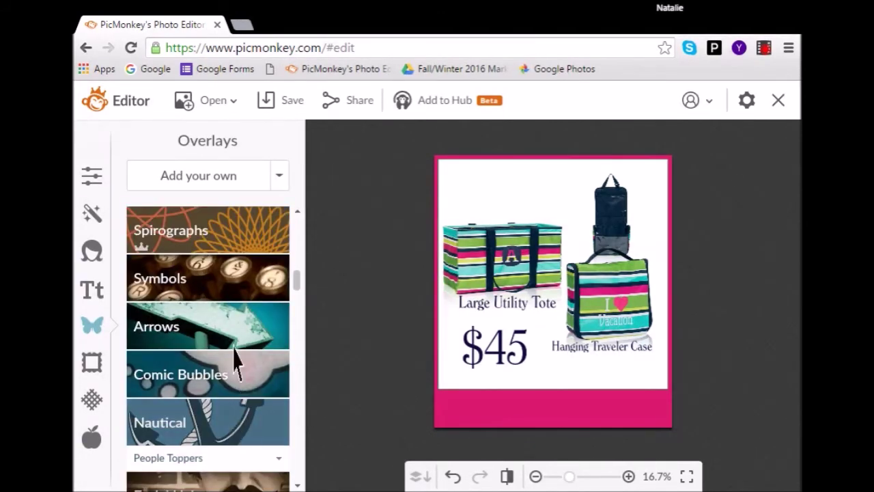
Examine the Nautical overlays, collapse that set and look back over the general and new overlay themes
left_click(233, 416)
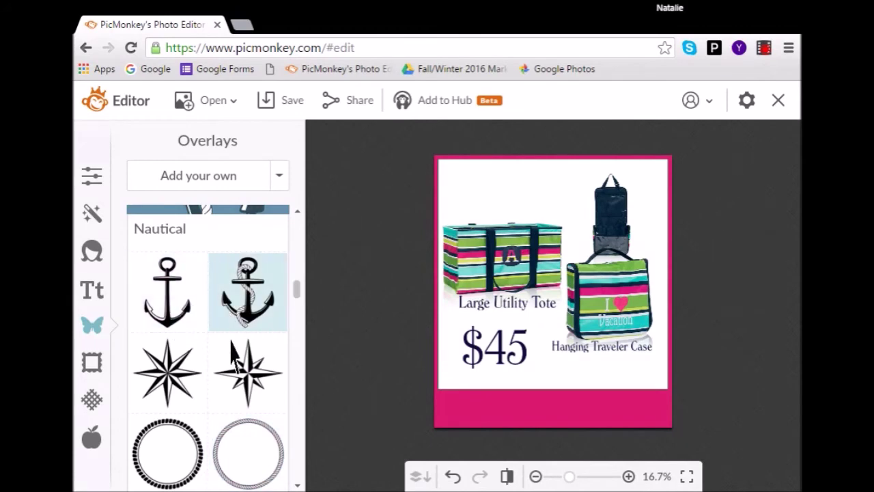
scroll(230, 351, "down", 3)
scroll(239, 362, "up", 3)
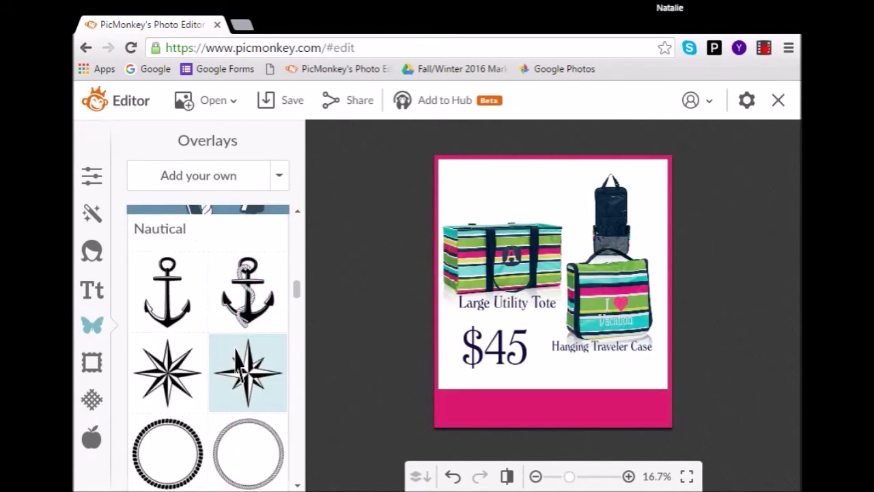
left_click(242, 239)
scroll(225, 307, "up", 2)
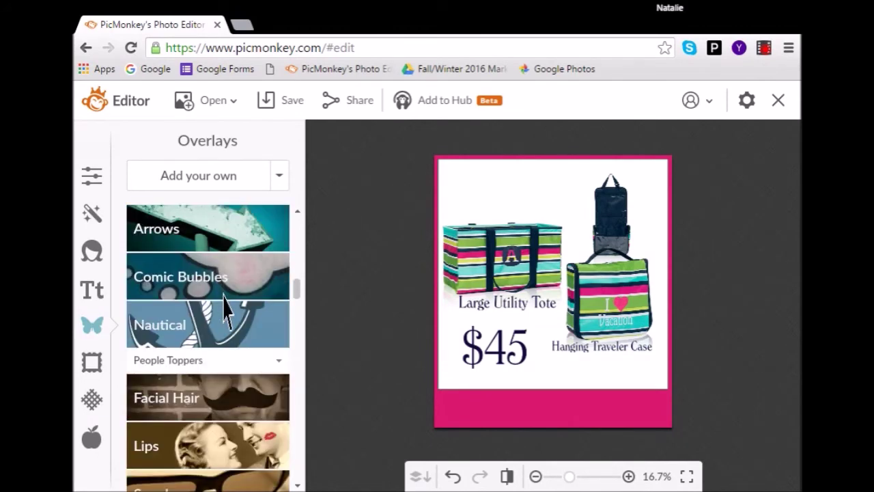
scroll(252, 236, "up", 8)
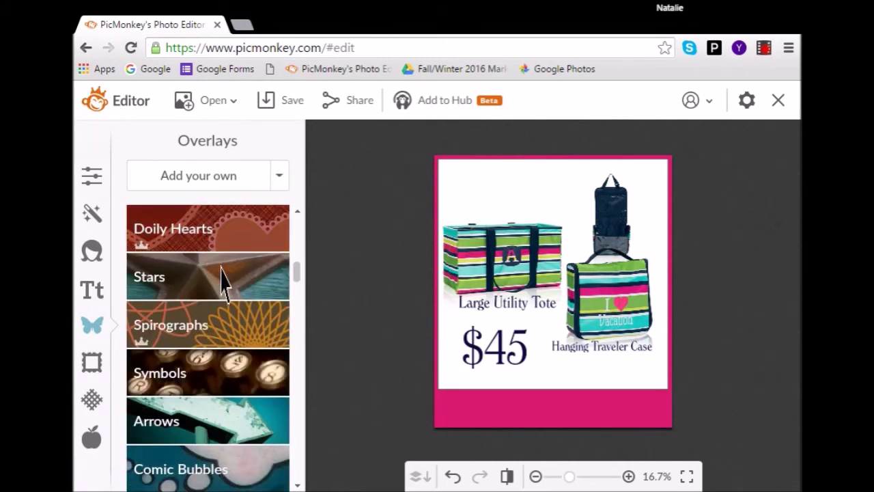
scroll(205, 293, "up", 3)
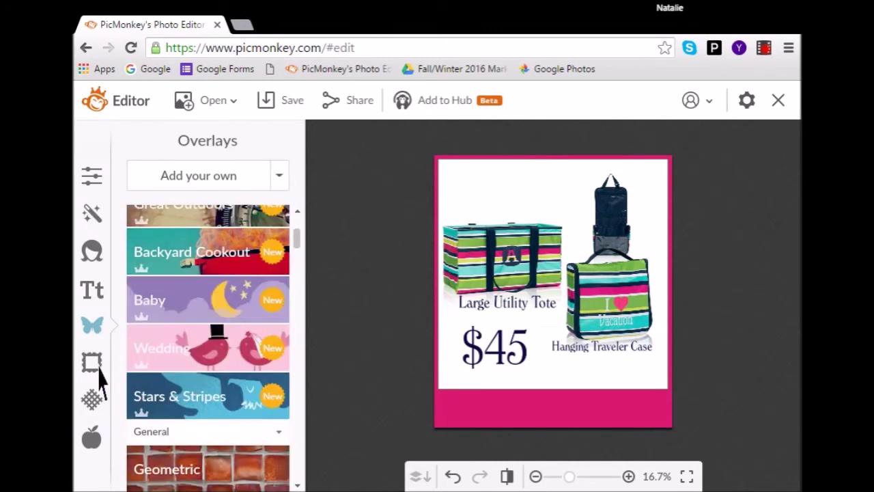
Browse the text fonts through the serif and handwriting groups and choose Shadows Into Light Two
left_click(96, 295)
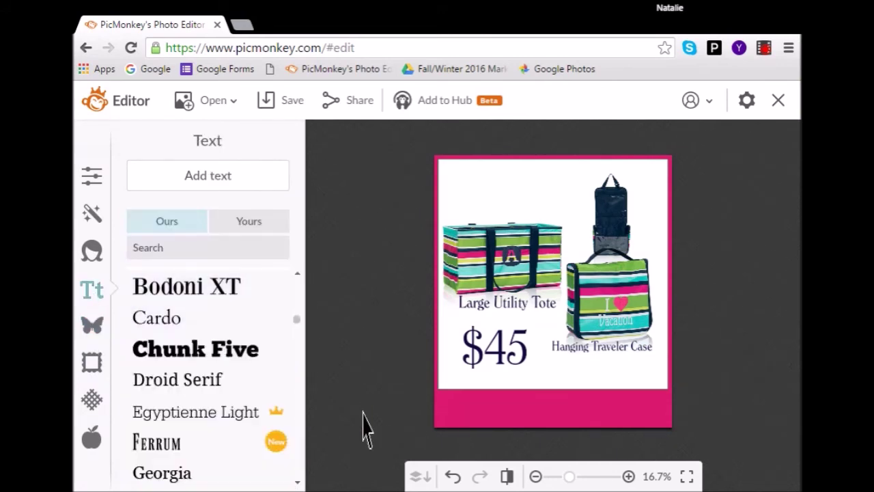
scroll(226, 372, "down", 1)
scroll(224, 366, "down", 2)
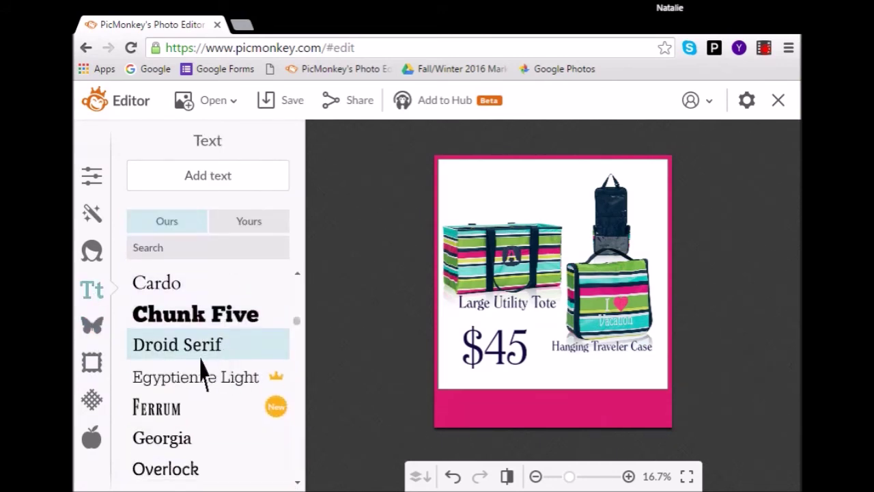
scroll(171, 429, "down", 2)
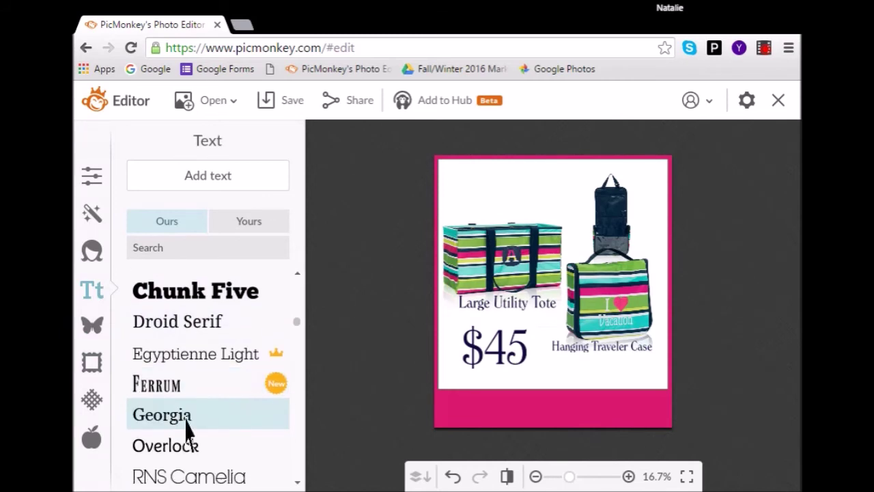
scroll(188, 430, "down", 1)
scroll(193, 429, "down", 14)
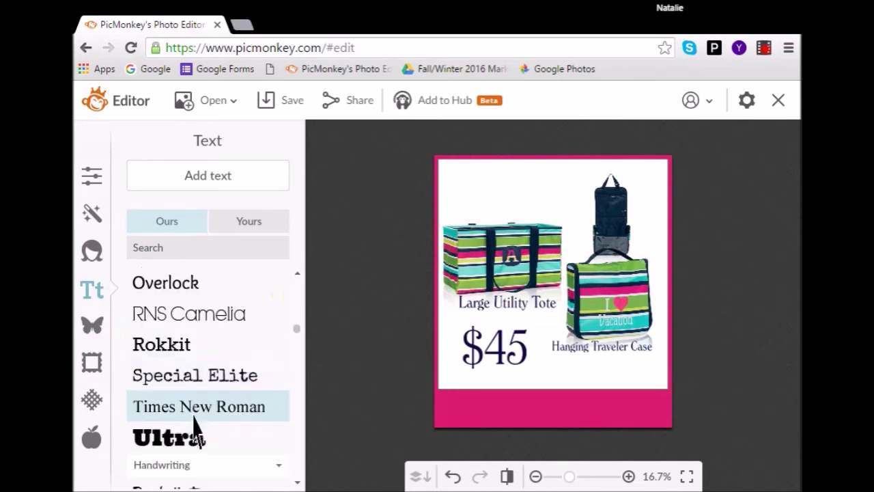
scroll(193, 418, "down", 9)
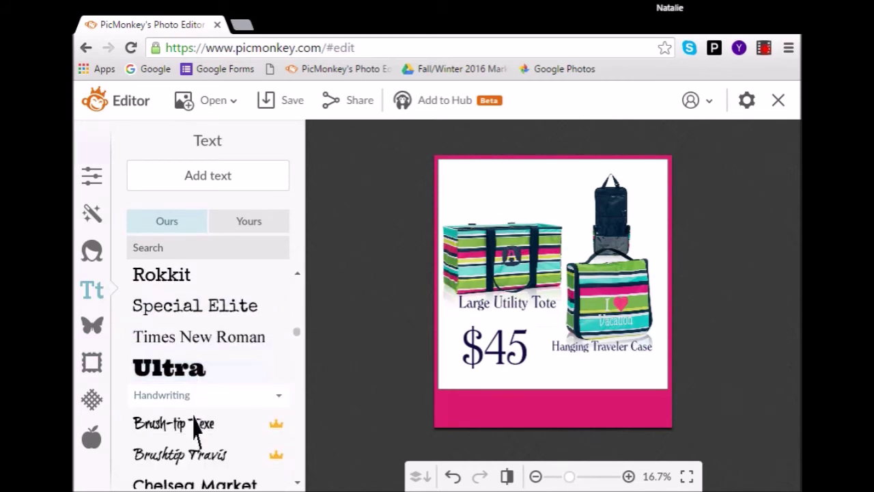
scroll(194, 419, "down", 16)
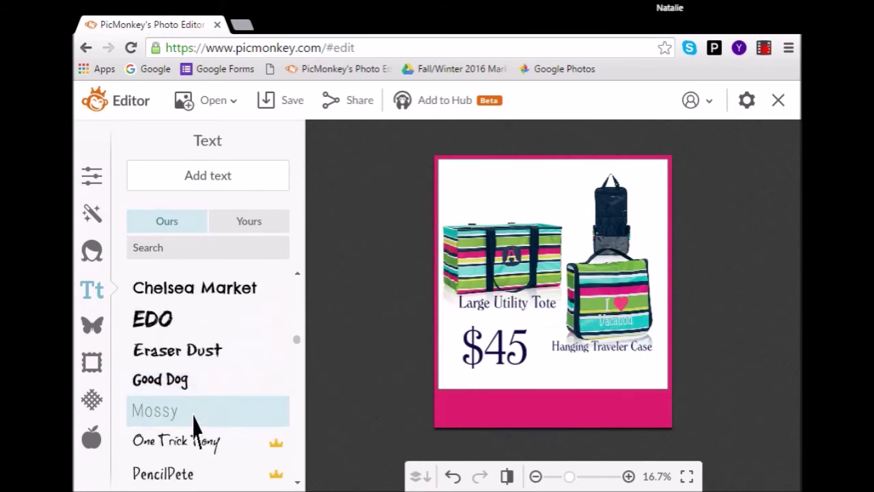
scroll(194, 429, "down", 8)
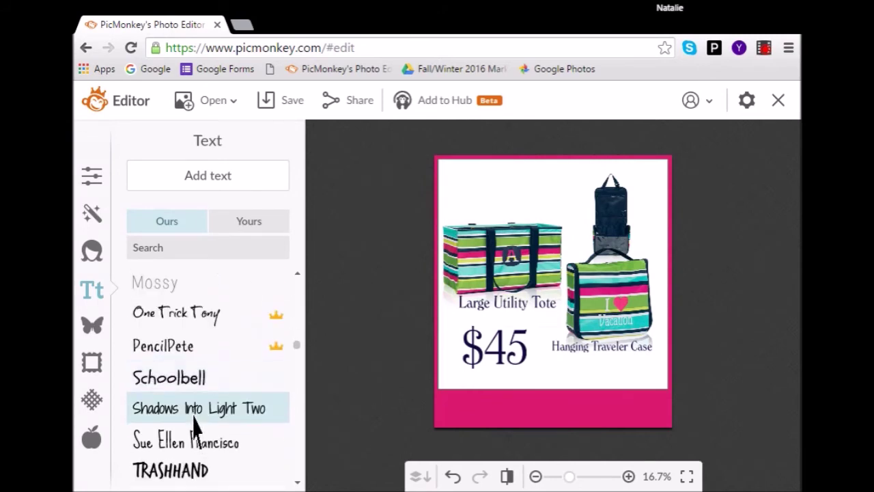
left_click(198, 423)
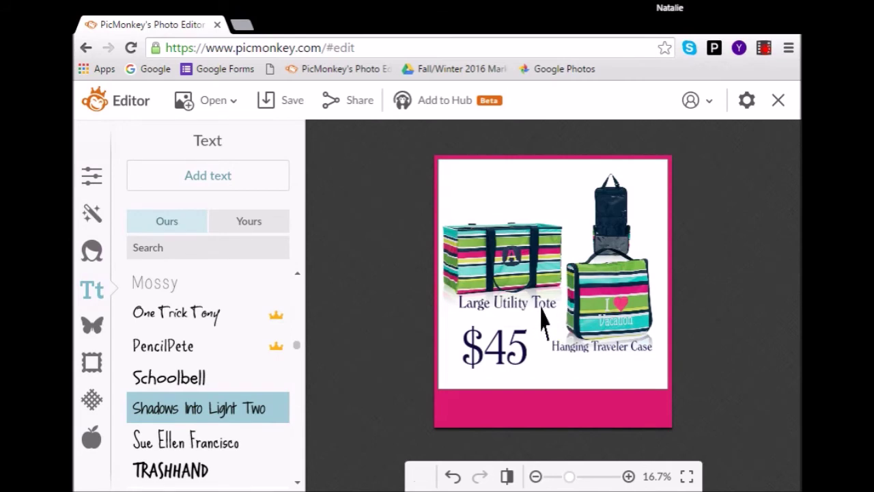
Add a text box, place it on the pink caption strip below the photo and widen it to the full frame width
left_click(540, 299)
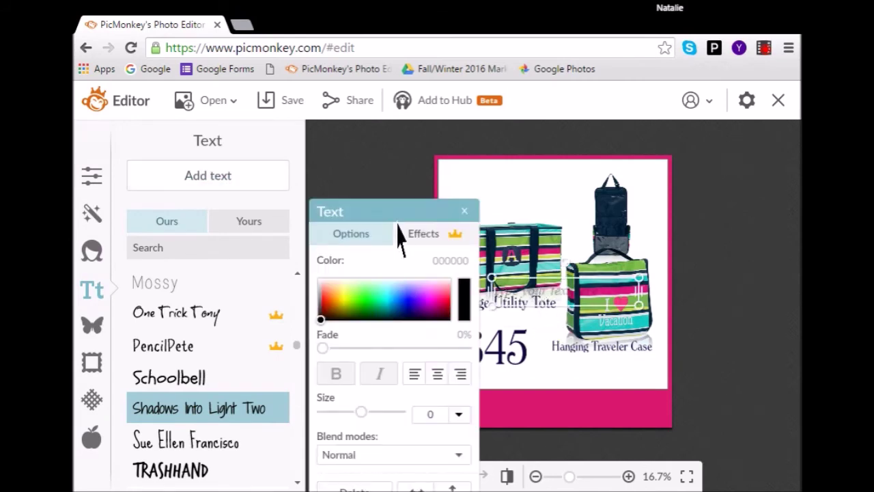
left_click_drag(569, 288, 546, 403)
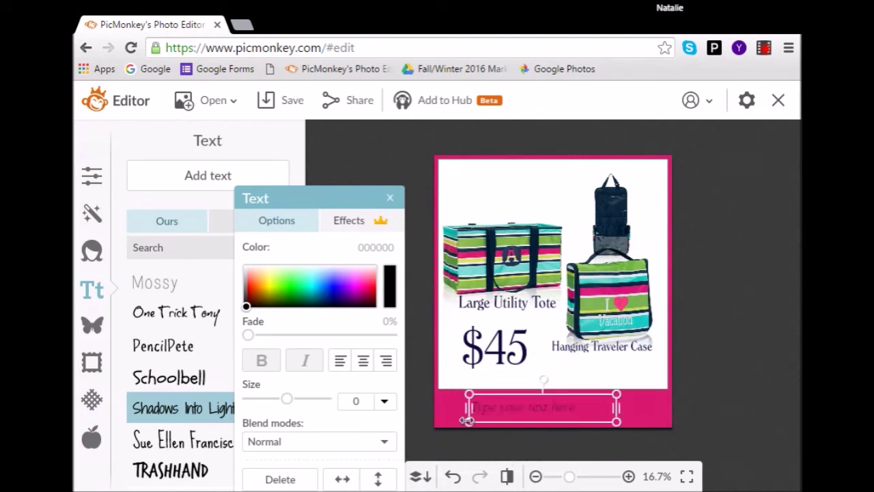
left_click_drag(468, 408, 432, 409)
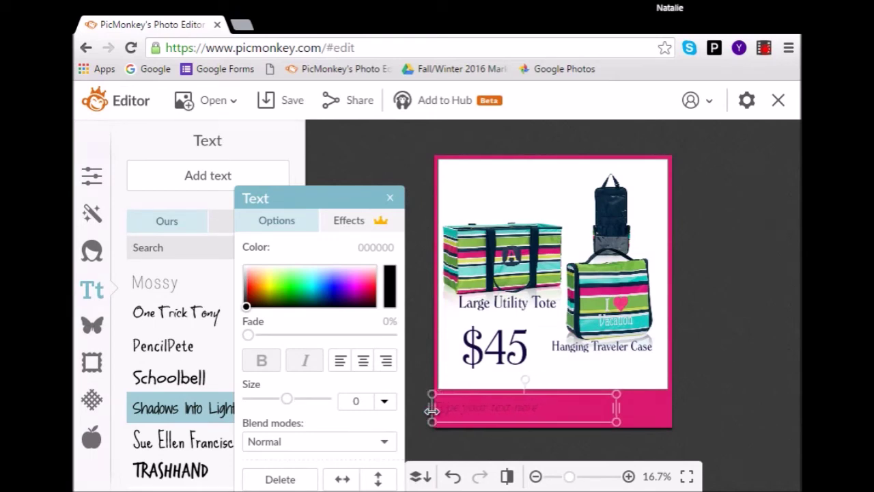
left_click_drag(616, 407, 668, 411)
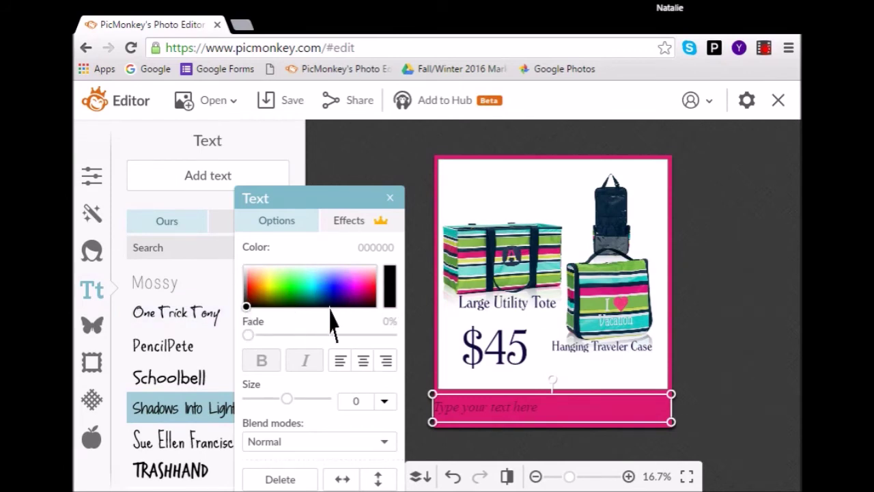
Enter the centered caption "Traveling Bundle" in the text box on the pink strip
left_click(558, 407)
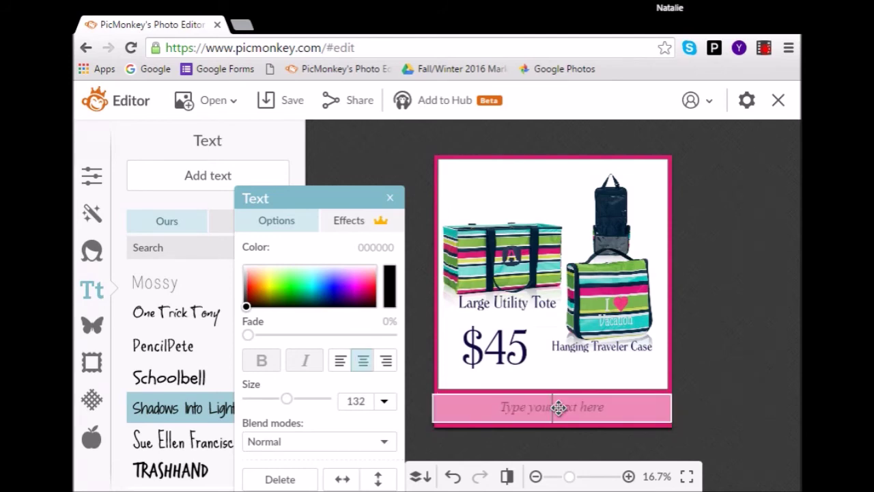
type("Traveling")
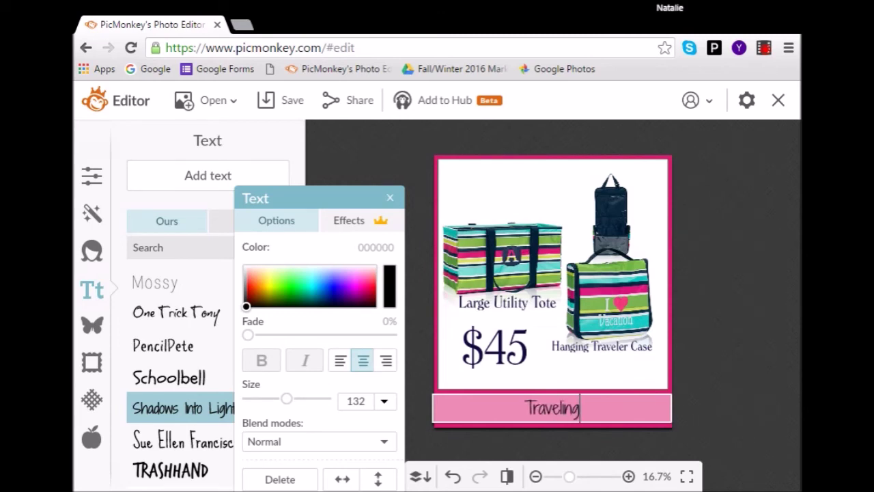
type(" Bundle")
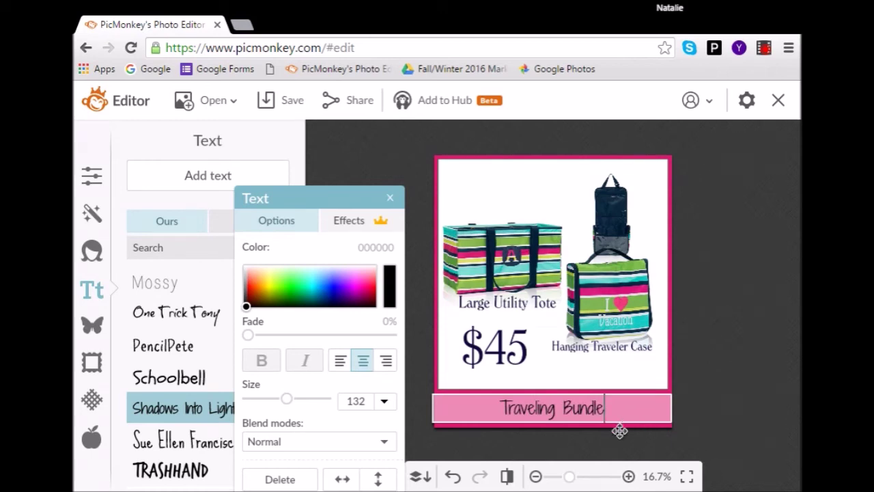
Set the size of the whole "Traveling Bundle" caption to 166
left_click_drag(503, 409, 616, 421)
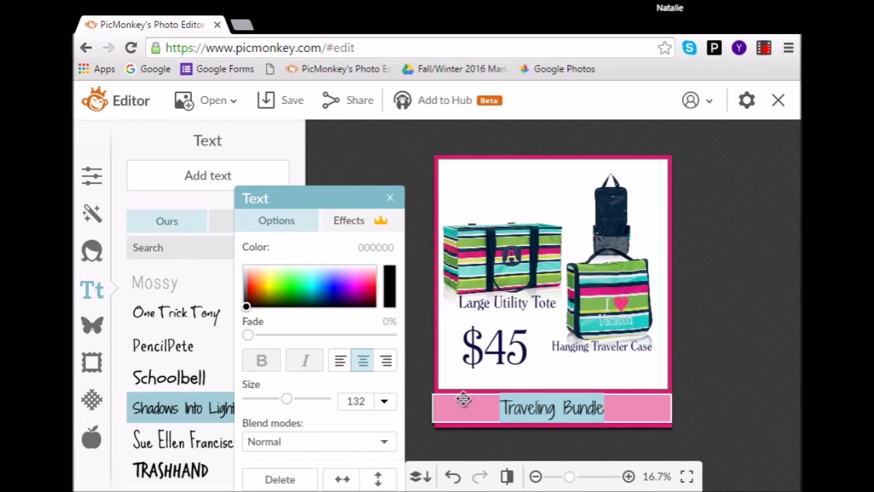
left_click_drag(287, 398, 296, 400)
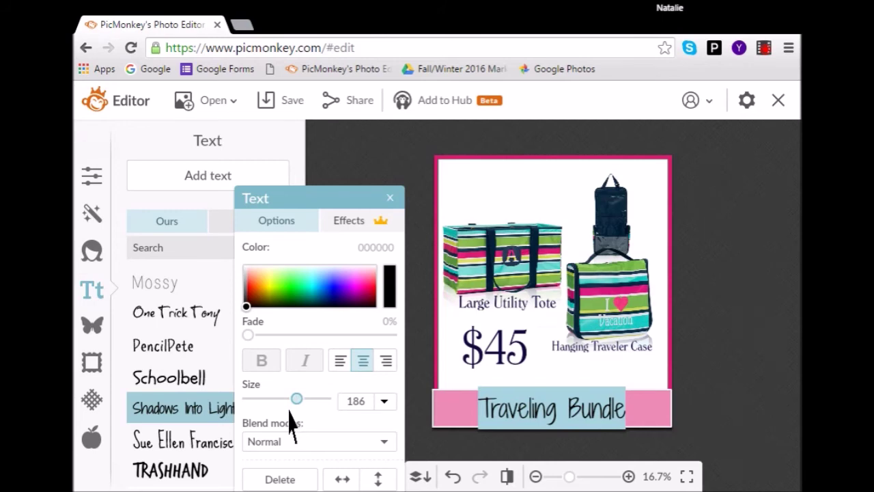
left_click(292, 399)
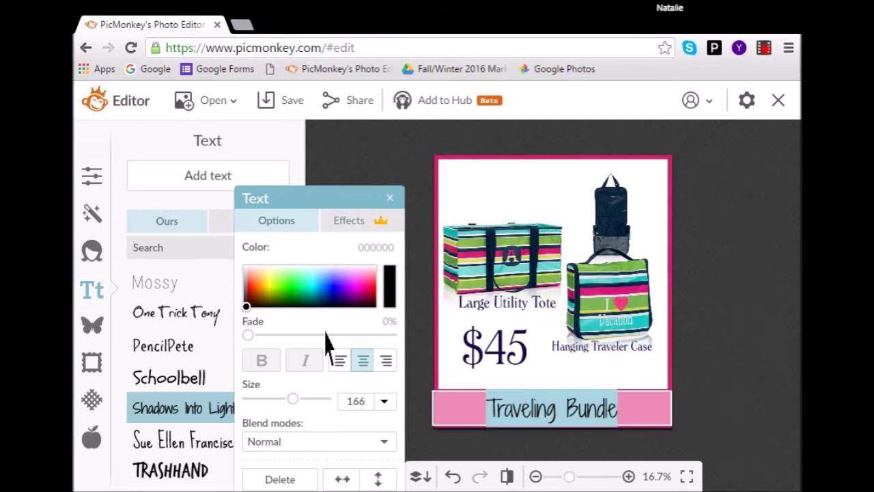
Change the font of only the word "Traveling" in the caption to the script font Lavanderia
left_click(567, 409)
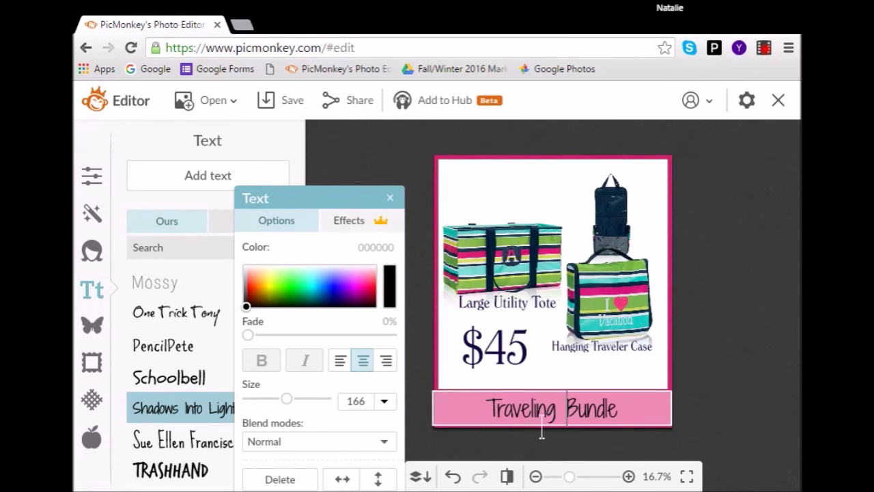
left_click_drag(486, 425, 563, 429)
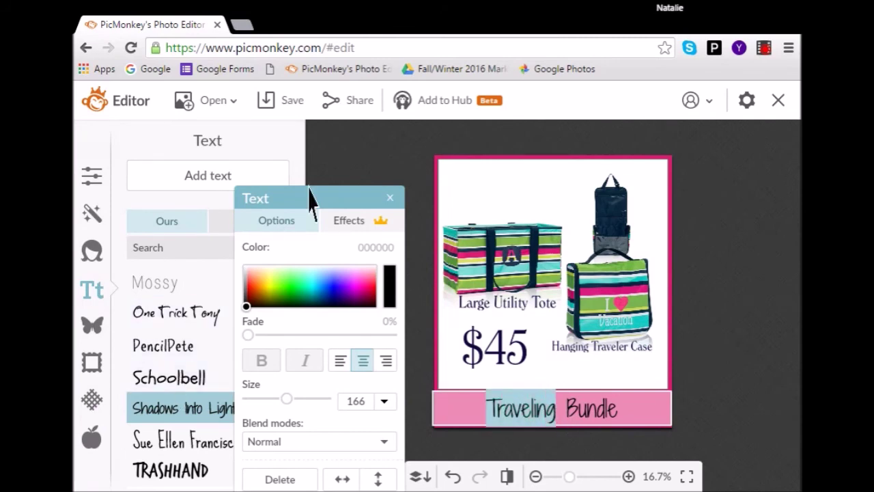
left_click_drag(317, 208, 379, 185)
scroll(201, 371, "down", 5)
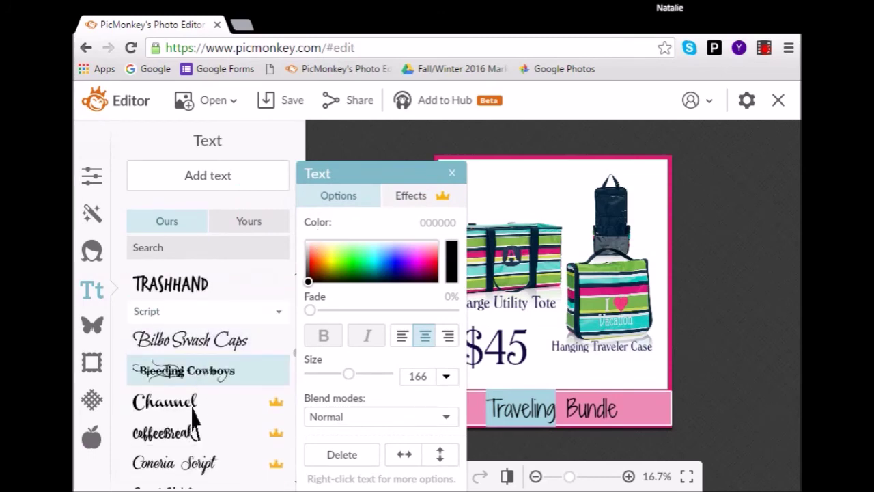
scroll(225, 443, "down", 4)
scroll(230, 430, "down", 2)
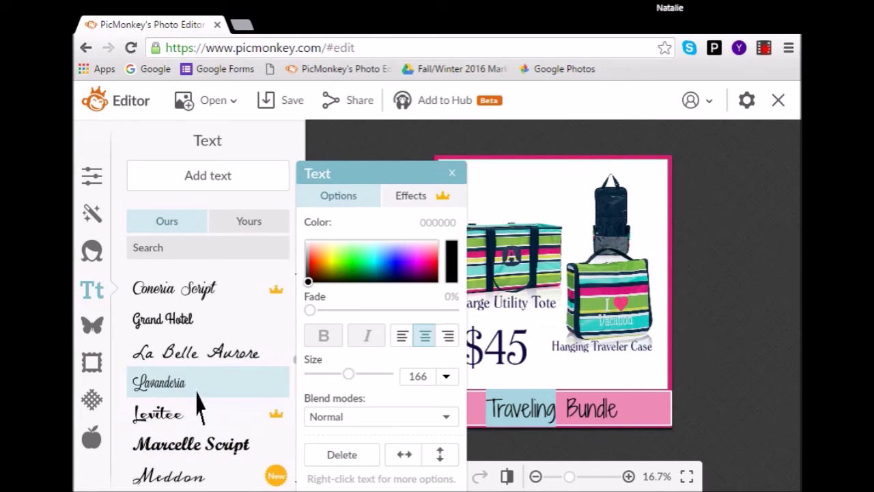
left_click(196, 391)
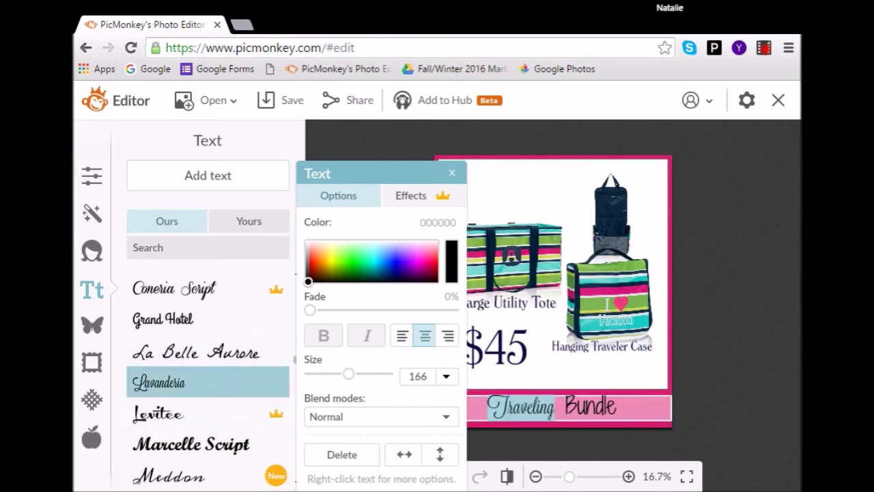
Set the size of the word "Traveling" to 209 and finish editing the caption
left_click_drag(388, 177, 316, 166)
left_click_drag(295, 380, 299, 381)
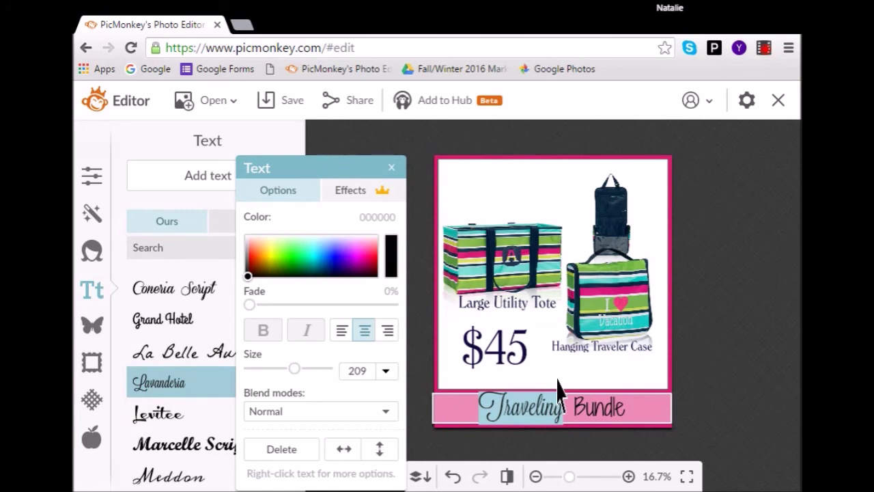
left_click(711, 379)
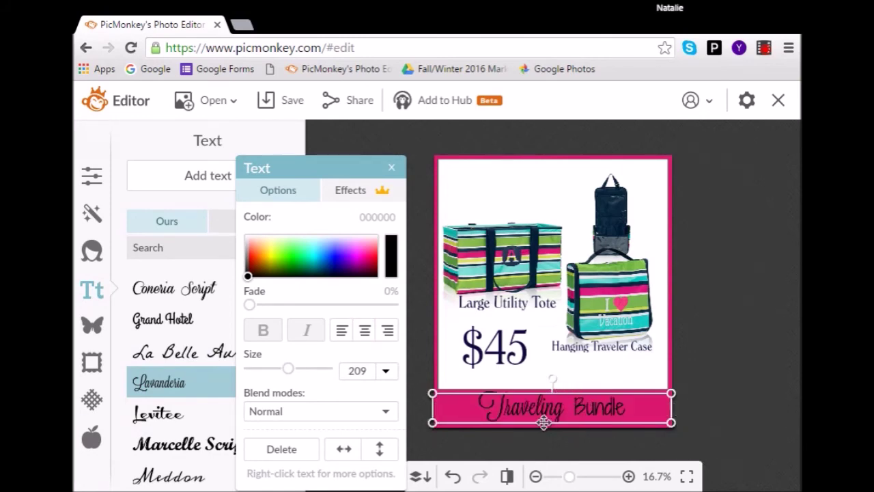
left_click(594, 383)
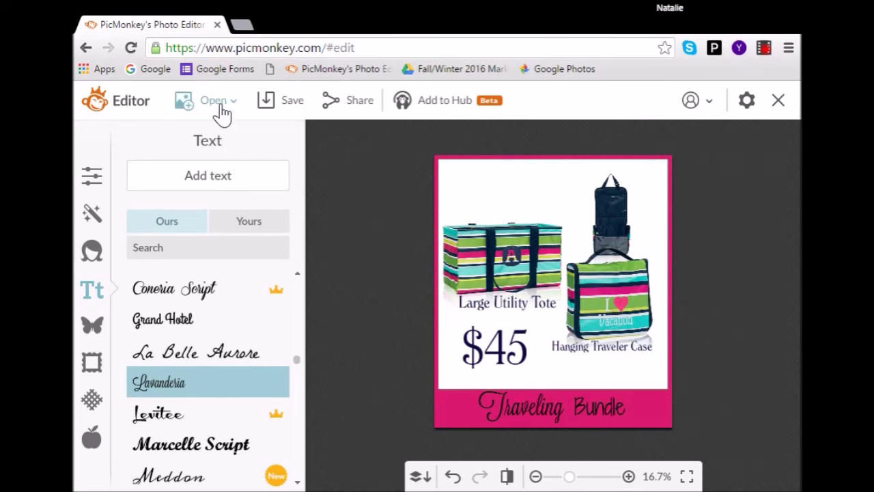
Start saving the finished image and name the file "Travelers bundle"
left_click(301, 102)
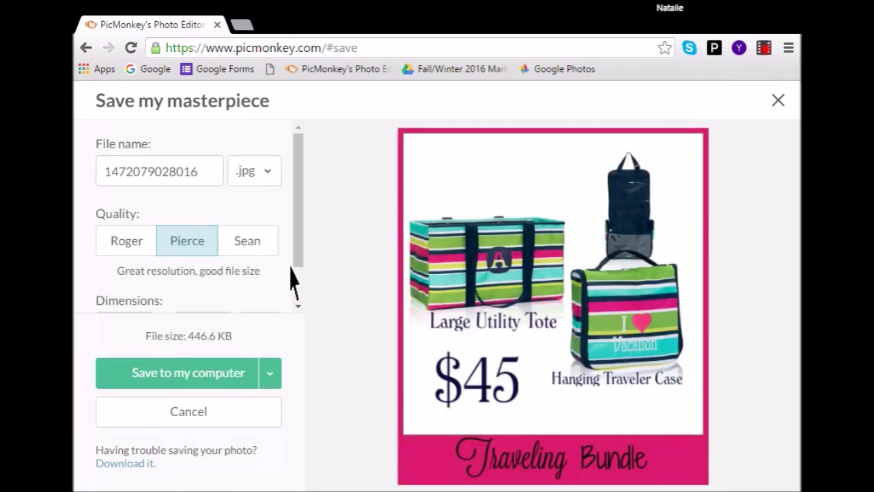
left_click(159, 171)
key("ctrl+a")
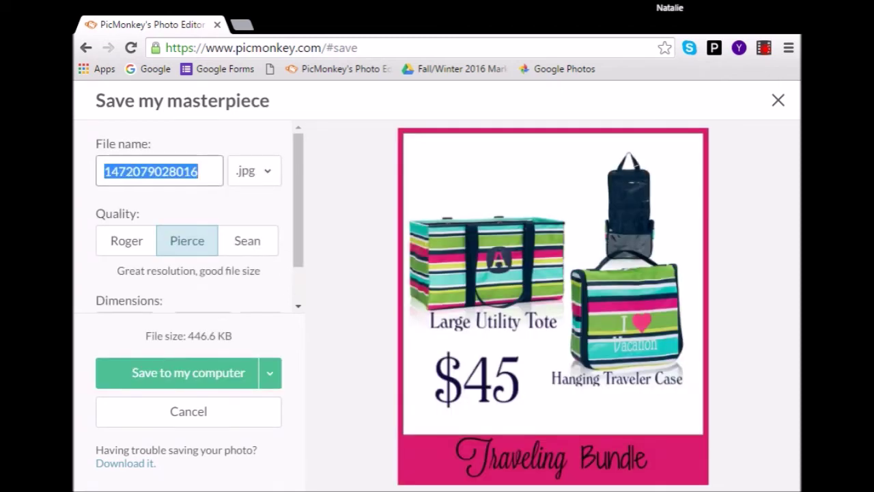
type("Travelers bundle")
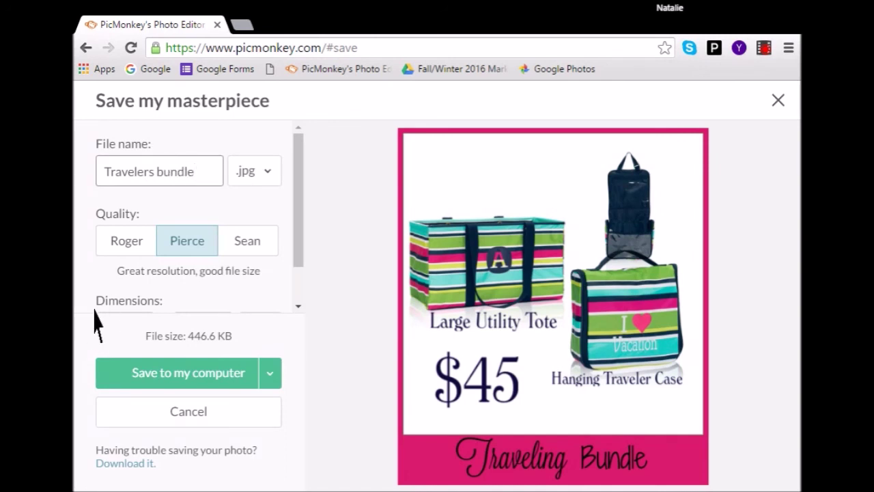
Check the available file formats, keep .jpg at Pierce quality, and save the image to the computer
left_click(275, 379)
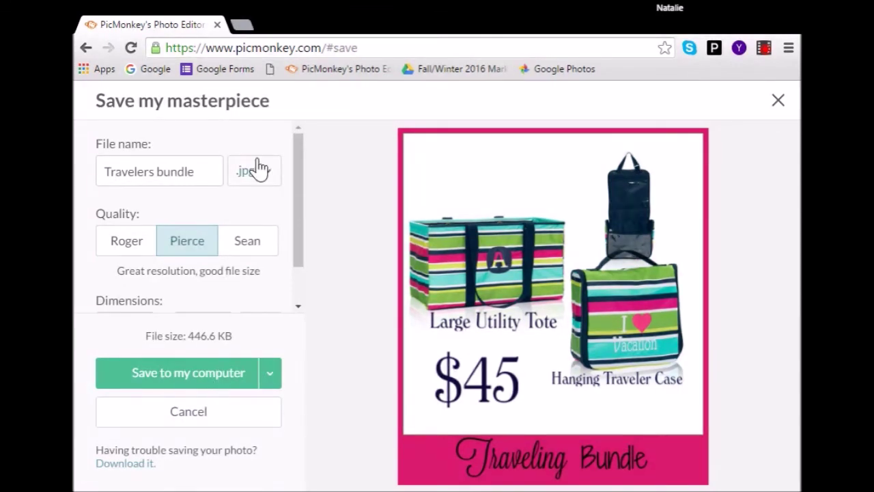
left_click(276, 181)
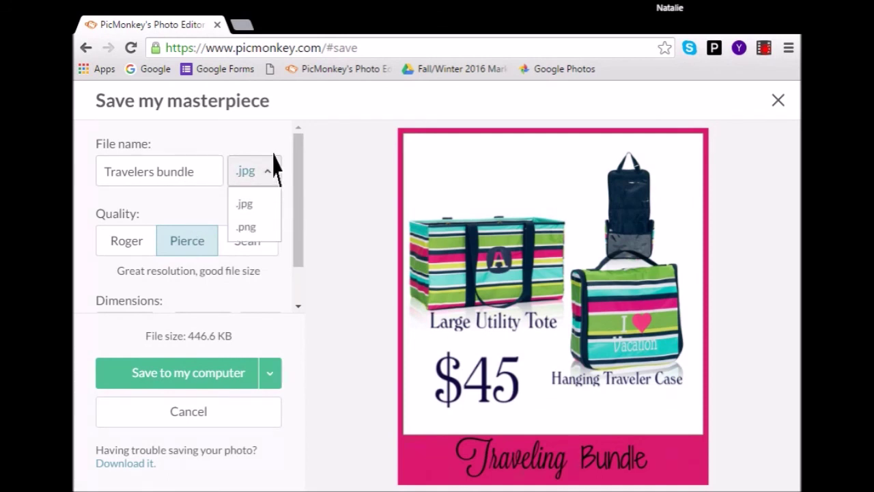
left_click(273, 170)
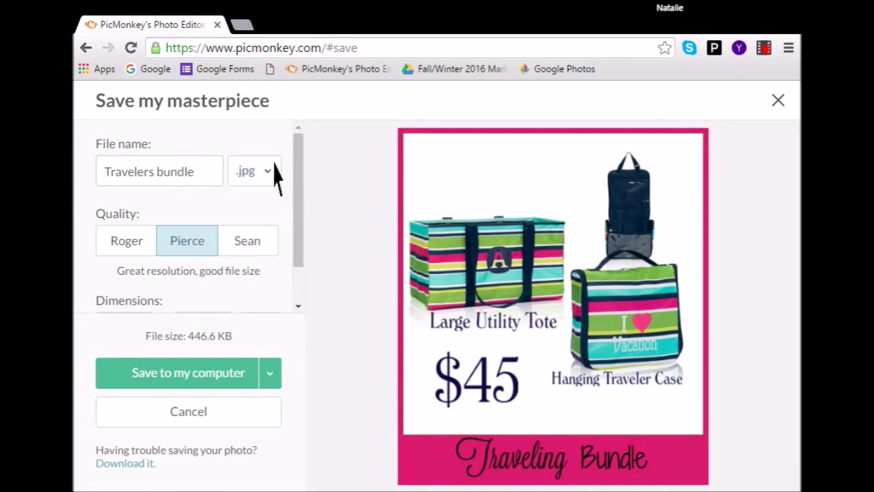
left_click(189, 373)
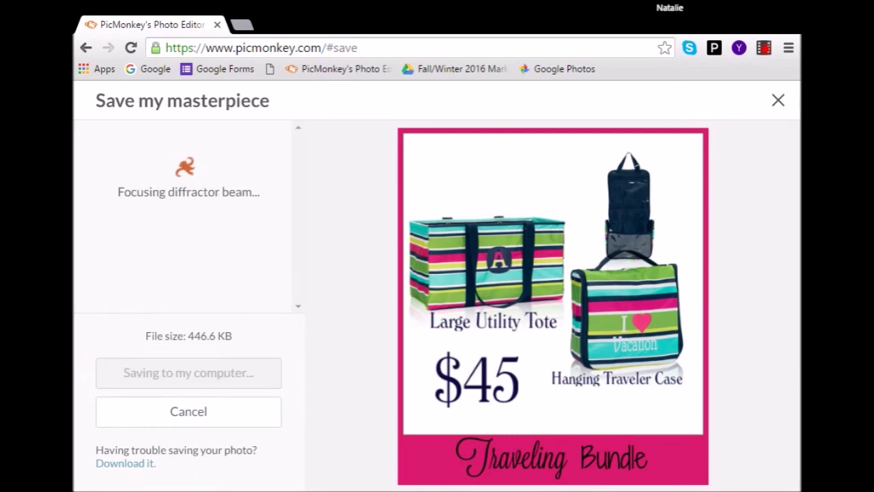